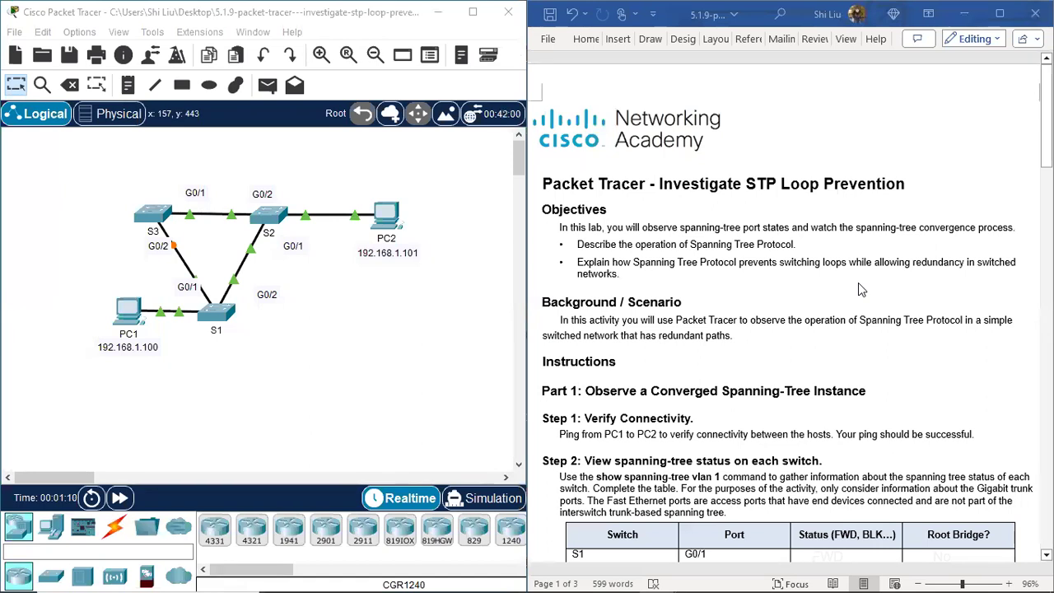
Scroll the STP worksheet down to the Step 2 switch status table and link-light questions
{"action": "scroll", "coordinate": [858, 285], "scroll_direction": "down", "scroll_amount": 3}
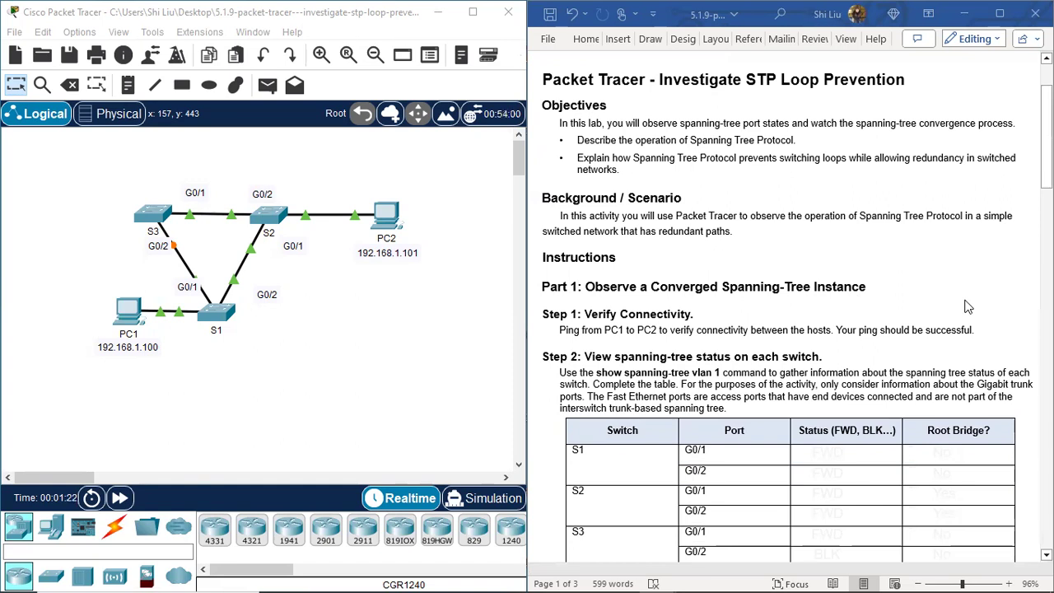
{"action": "scroll", "coordinate": [962, 296], "scroll_direction": "down", "scroll_amount": 2}
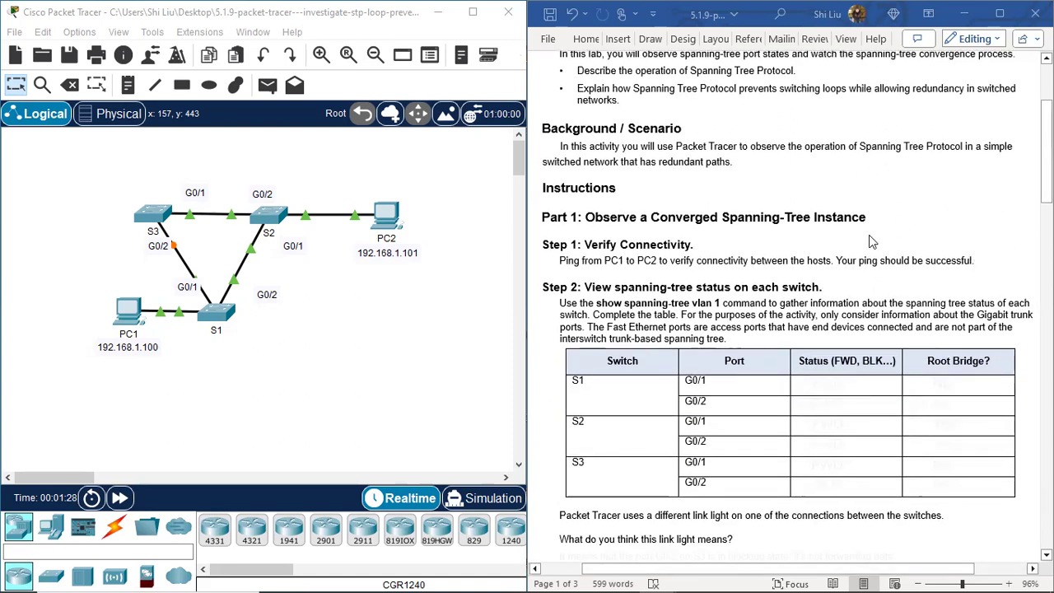
{"action": "scroll", "coordinate": [914, 215], "scroll_direction": "down", "scroll_amount": 1}
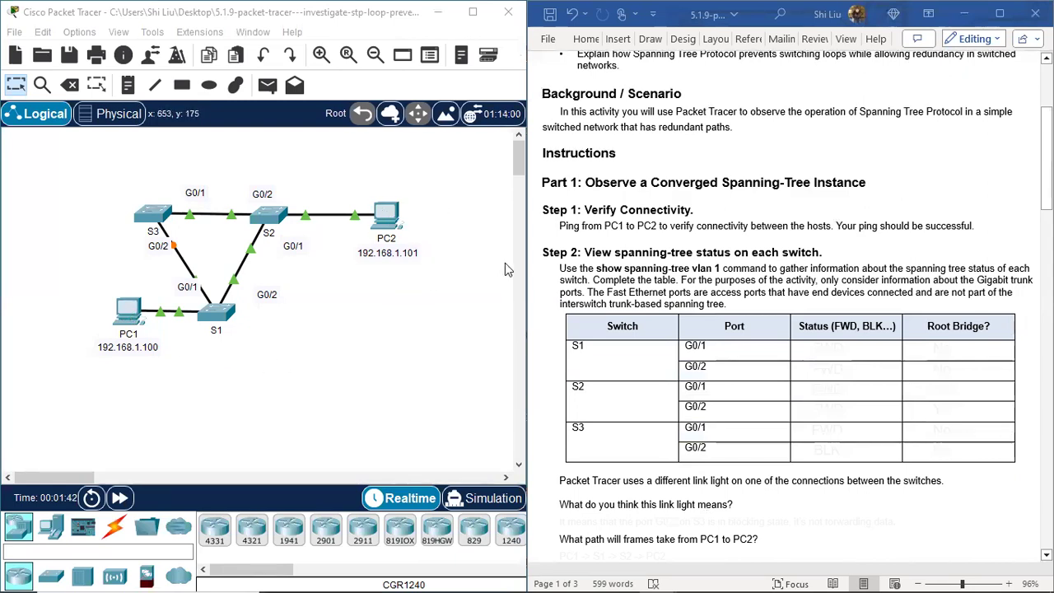
Ping 192.168.1.101 from PC1's command prompt, confirming four replies with 0% loss
{"action": "left_click", "coordinate": [128, 311]}
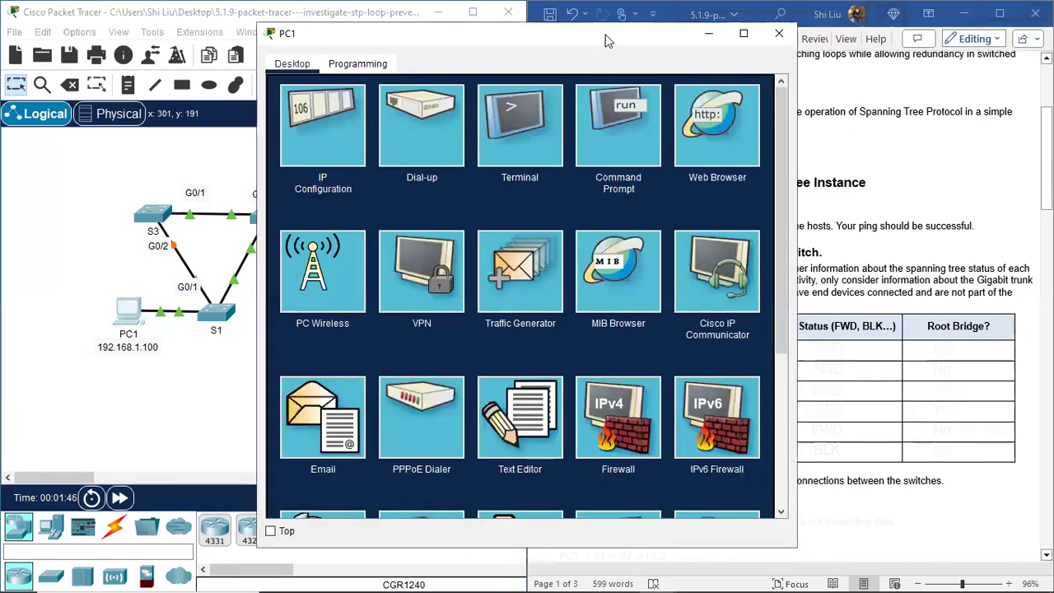
{"action": "left_click", "coordinate": [606, 140]}
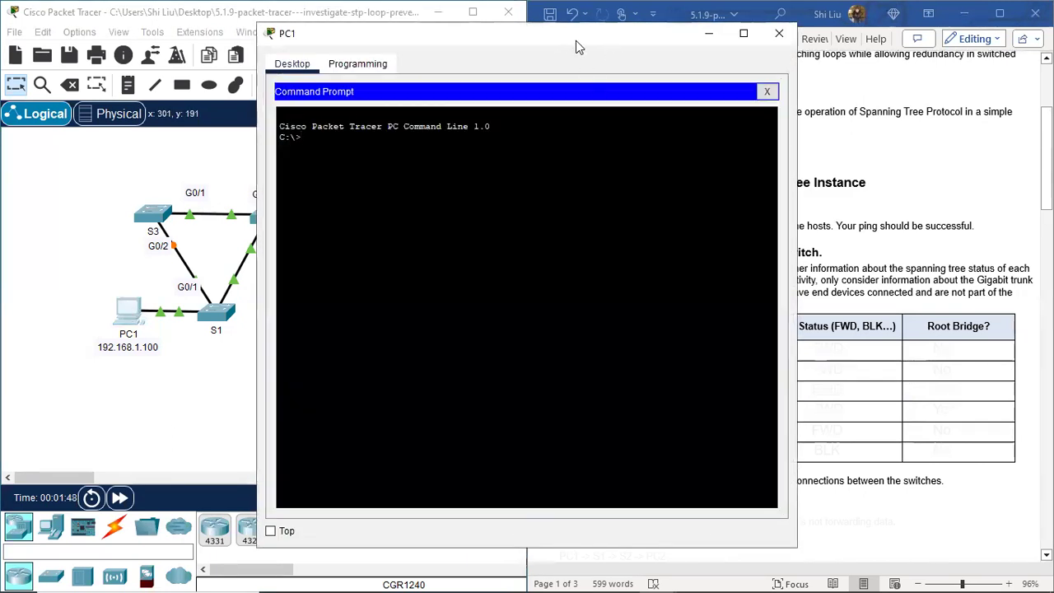
{"action": "left_click_drag", "start_coordinate": [576, 40], "coordinate": [767, 72]}
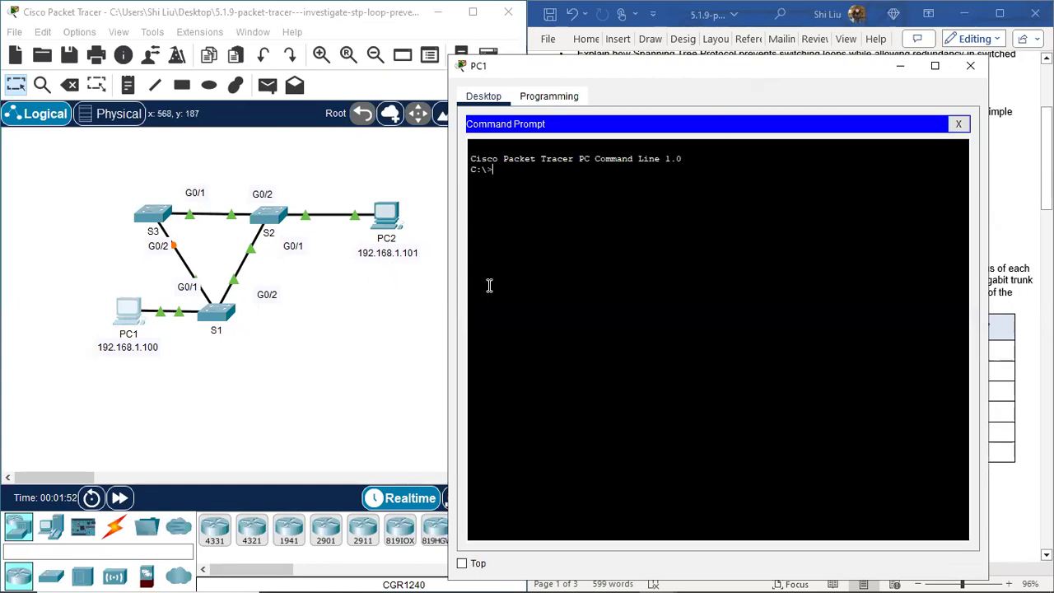
{"action": "type", "text": "ing 192.168.1.101"}
{"action": "key", "text": "Return"}
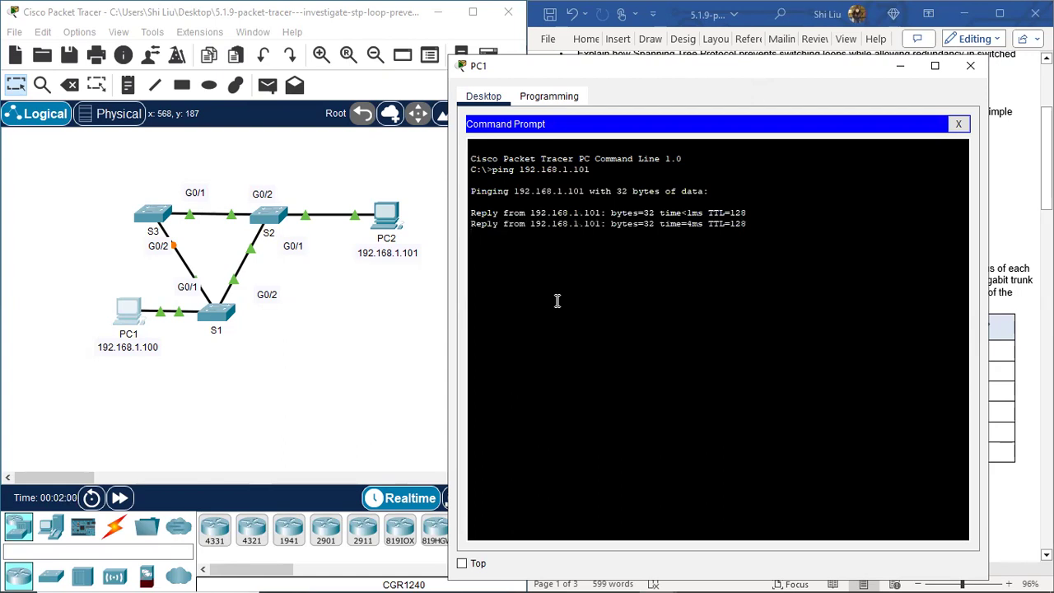
{"action": "left_click", "coordinate": [971, 67]}
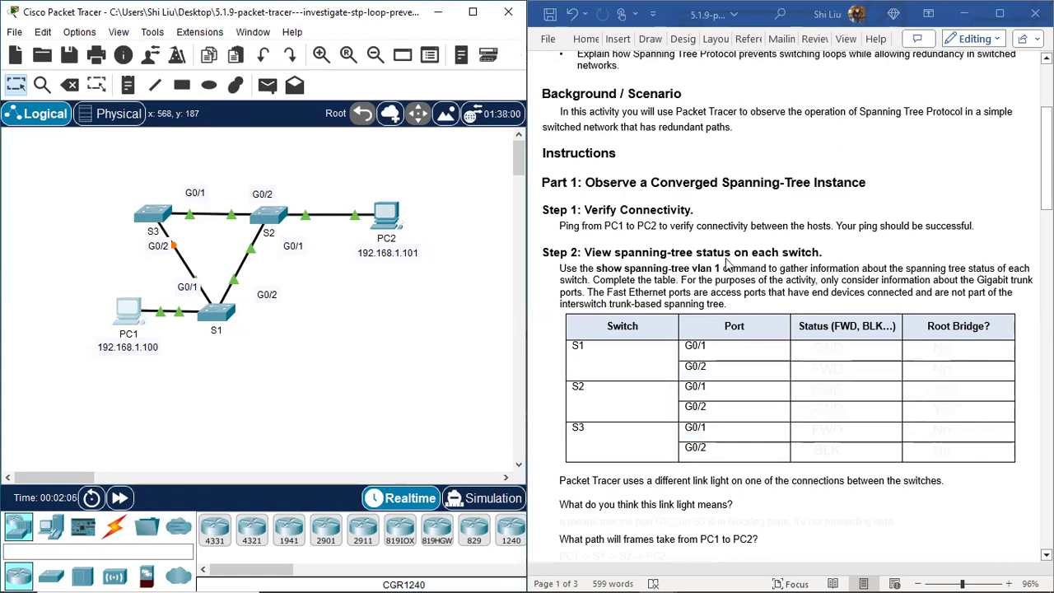
{"action": "scroll", "coordinate": [786, 276], "scroll_direction": "down", "scroll_amount": 1}
{"action": "scroll", "coordinate": [793, 271], "scroll_direction": "down", "scroll_amount": 1}
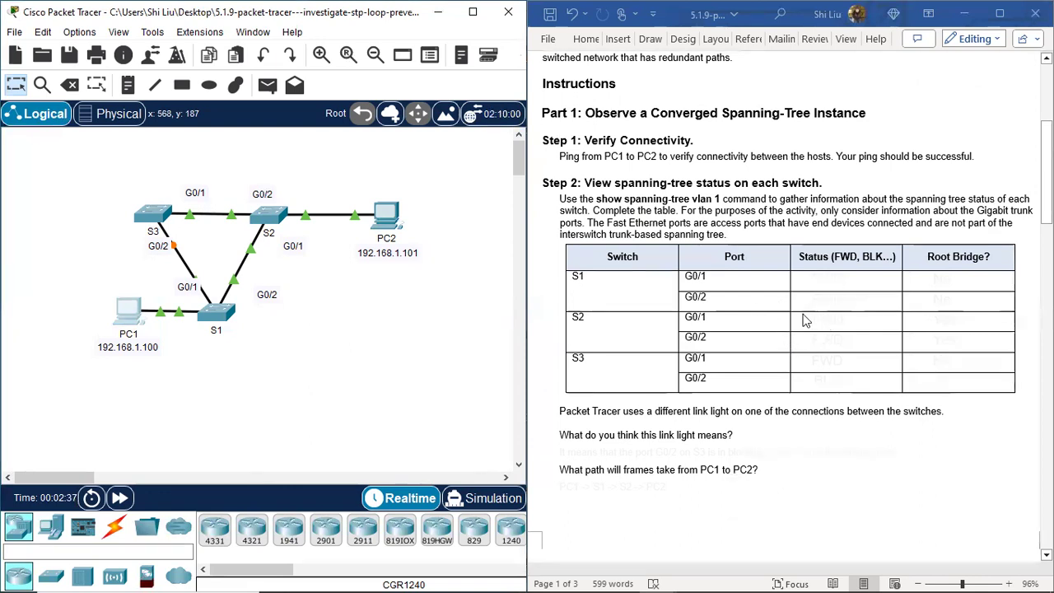
{"action": "scroll", "coordinate": [805, 320], "scroll_direction": "down", "scroll_amount": 1}
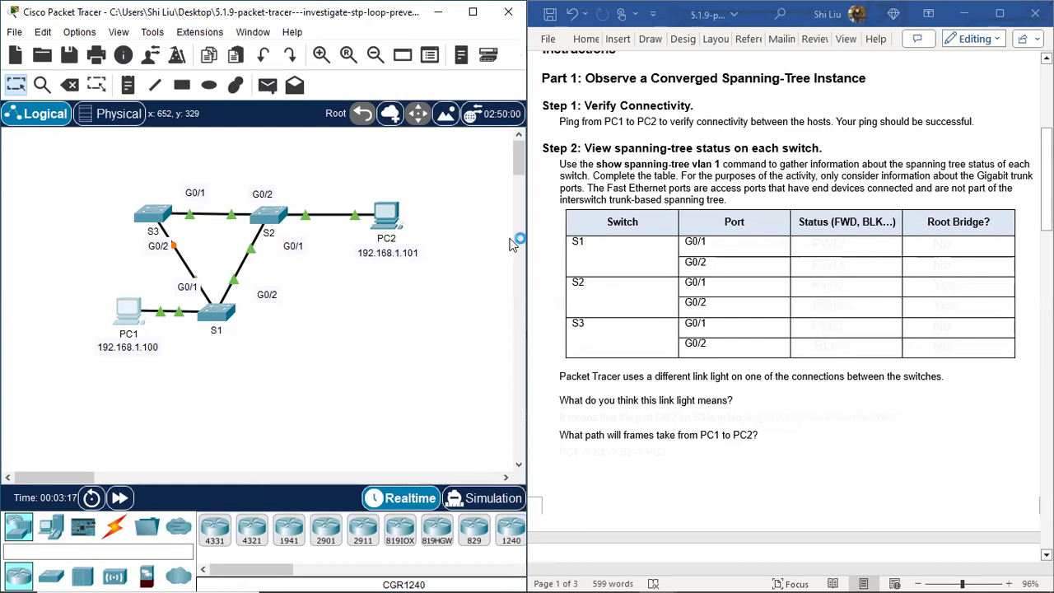
{"action": "left_click", "coordinate": [217, 327]}
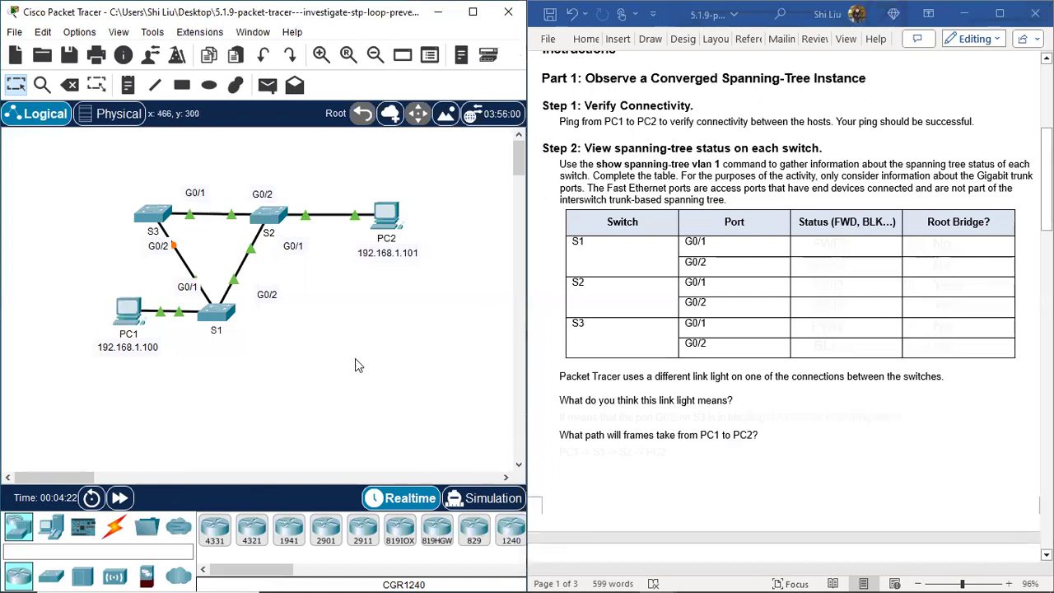
Run 'sh spanning-tree vlan 1' in privileged mode on switch S1's CLI
{"action": "left_click", "coordinate": [219, 317]}
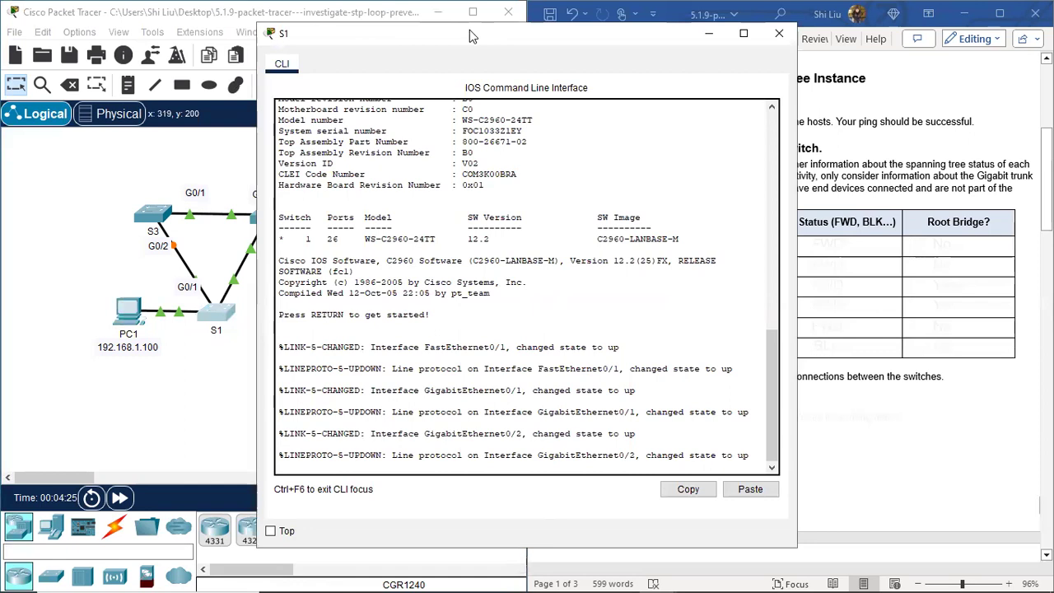
{"action": "left_click_drag", "start_coordinate": [469, 30], "coordinate": [214, 13]}
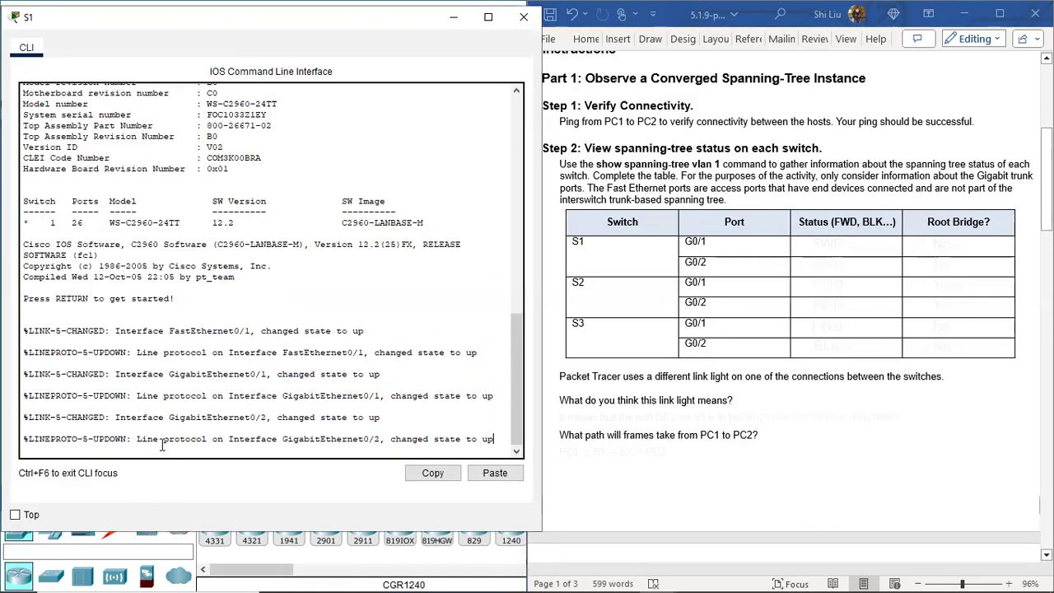
{"action": "key", "text": "Return"}
{"action": "type", "text": "en"}
{"action": "key", "text": "Return"}
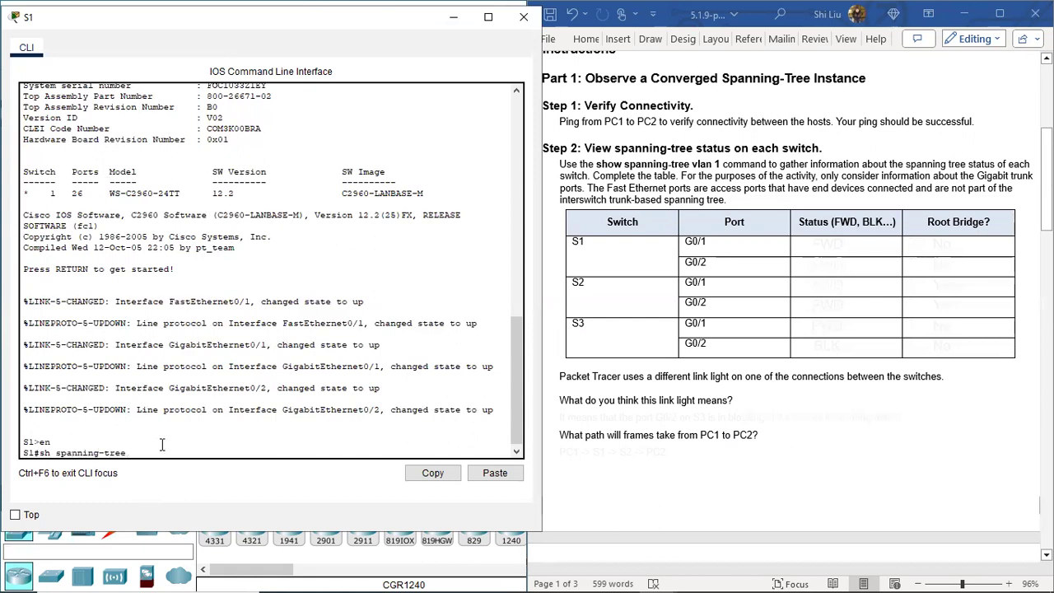
{"action": "type", "text": "sh spanning-tree vlan 1"}
{"action": "key", "text": "Return"}
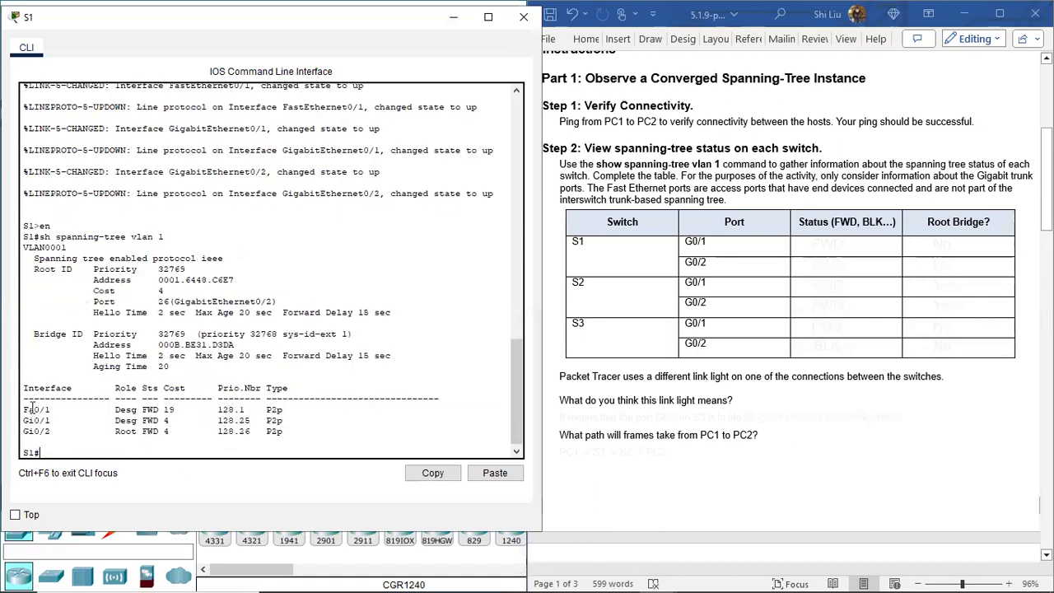
Highlight S1's Fa0/1, Gi0/1 and Gi0/2 interface rows in the output
{"action": "left_click_drag", "start_coordinate": [24, 407], "coordinate": [147, 410]}
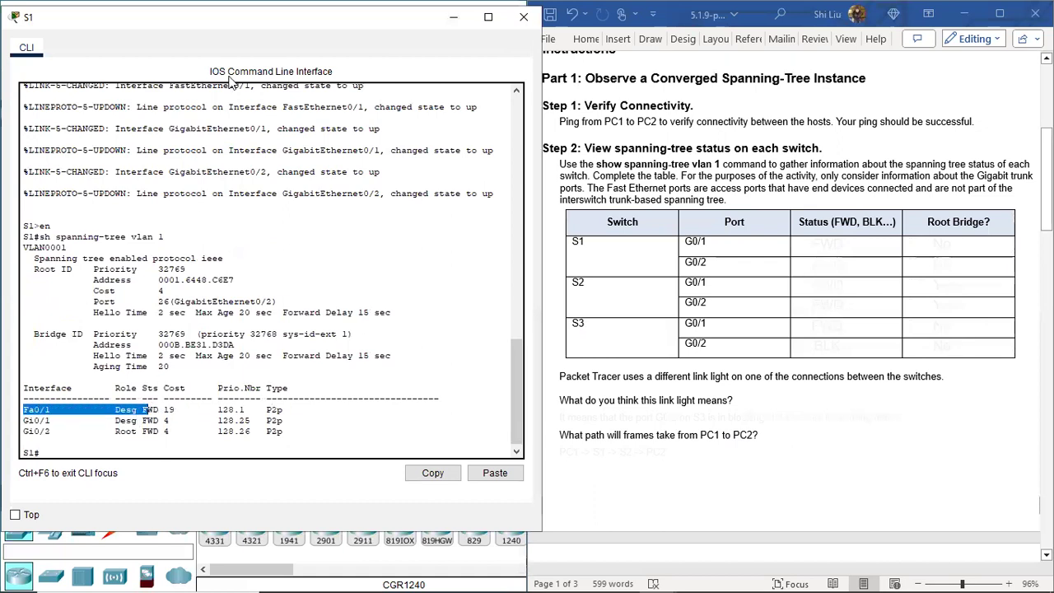
{"action": "left_click_drag", "start_coordinate": [244, 19], "coordinate": [534, 99]}
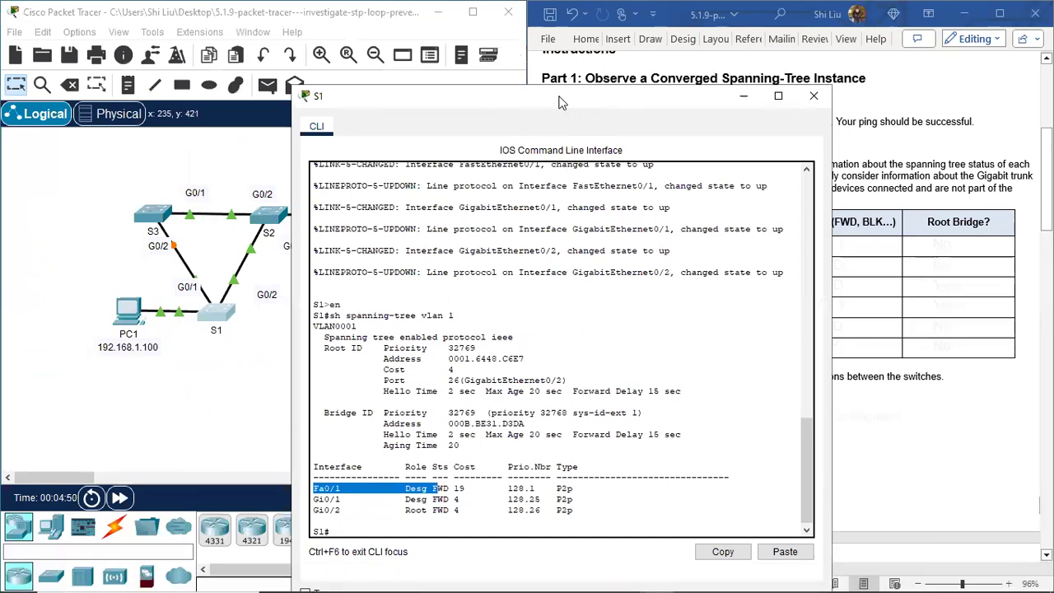
{"action": "left_click_drag", "start_coordinate": [560, 102], "coordinate": [286, 52]}
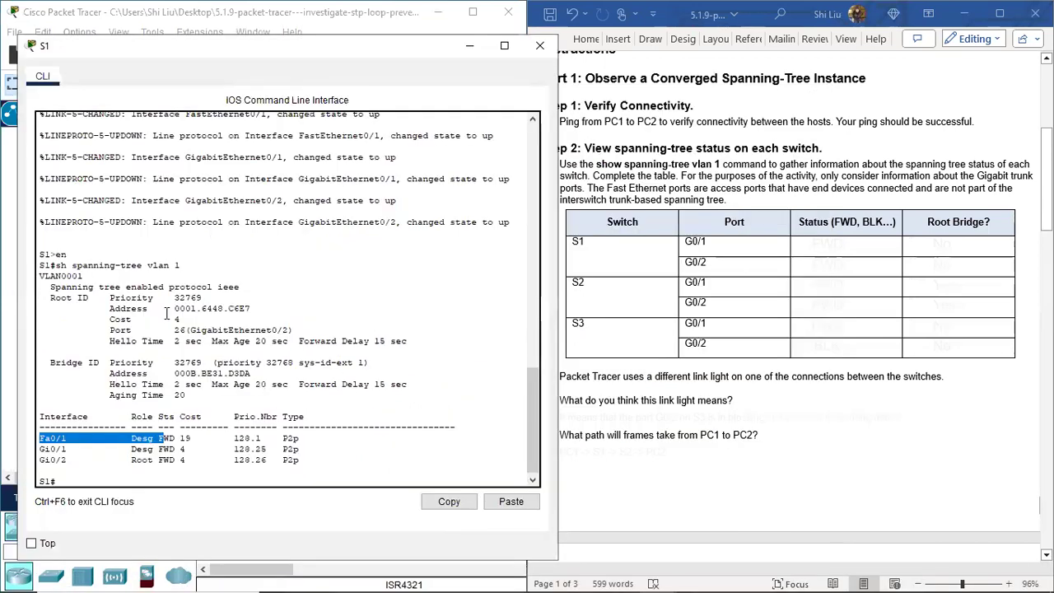
{"action": "left_click", "coordinate": [46, 449]}
{"action": "left_click_drag", "start_coordinate": [46, 449], "coordinate": [184, 463]}
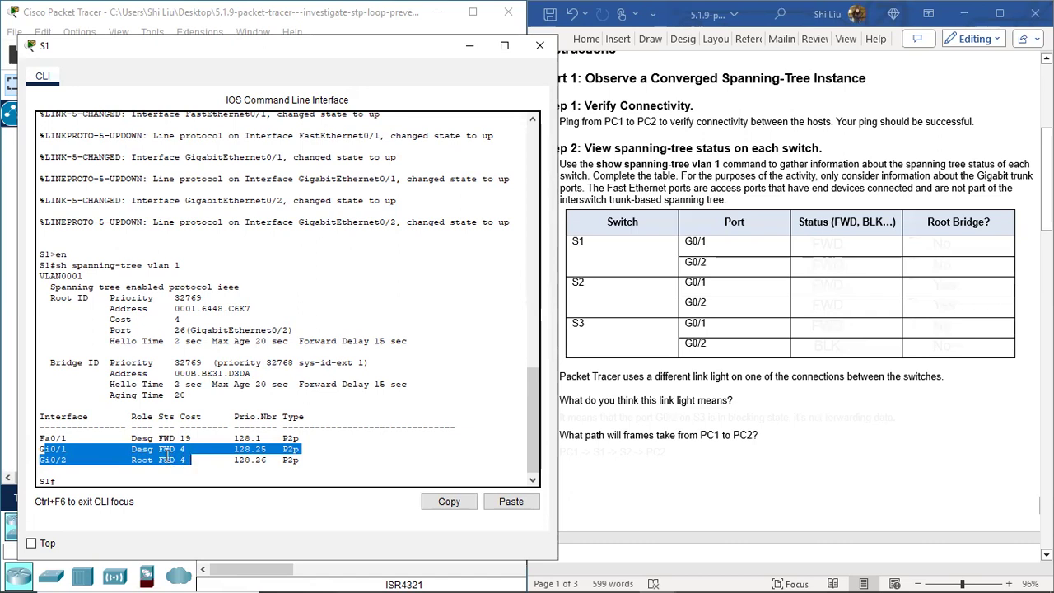
Color S1's FWD status answers for G0/1 and G0/2 blue in the table
{"action": "left_click", "coordinate": [813, 263]}
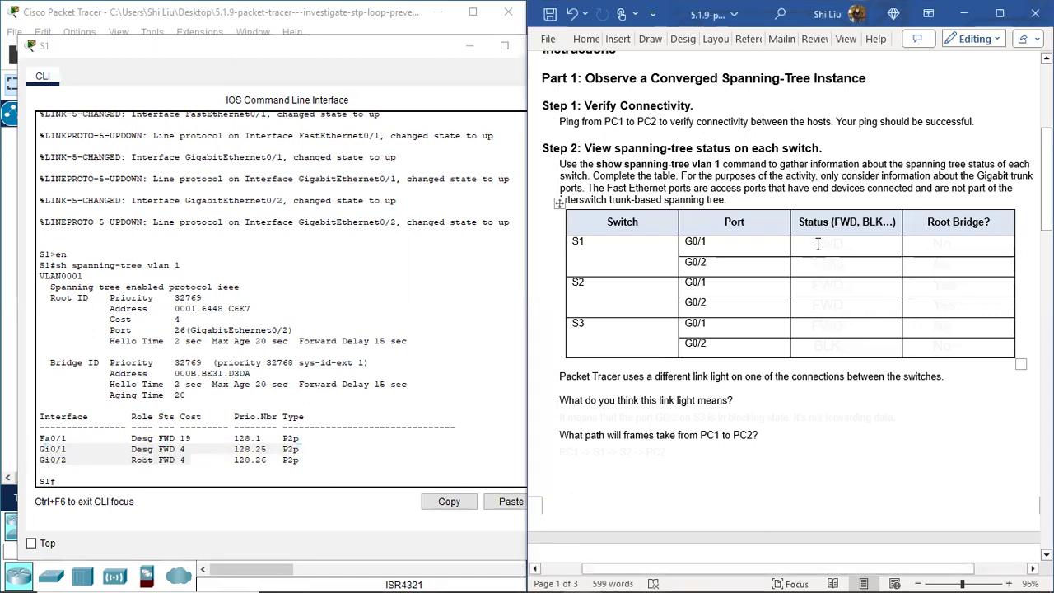
{"action": "left_click_drag", "start_coordinate": [812, 244], "coordinate": [832, 246]}
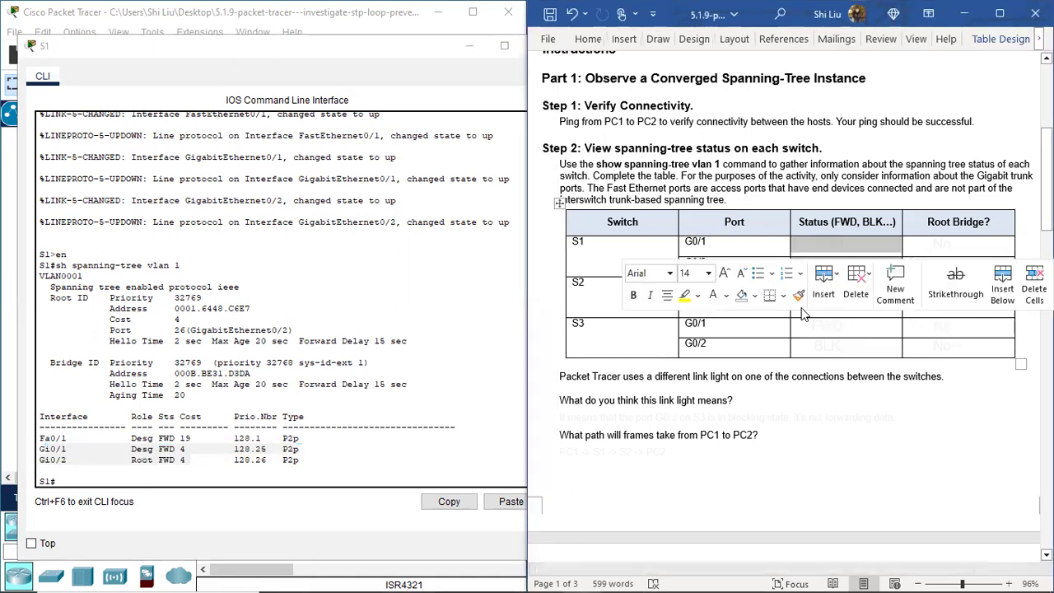
{"action": "left_click", "coordinate": [726, 297]}
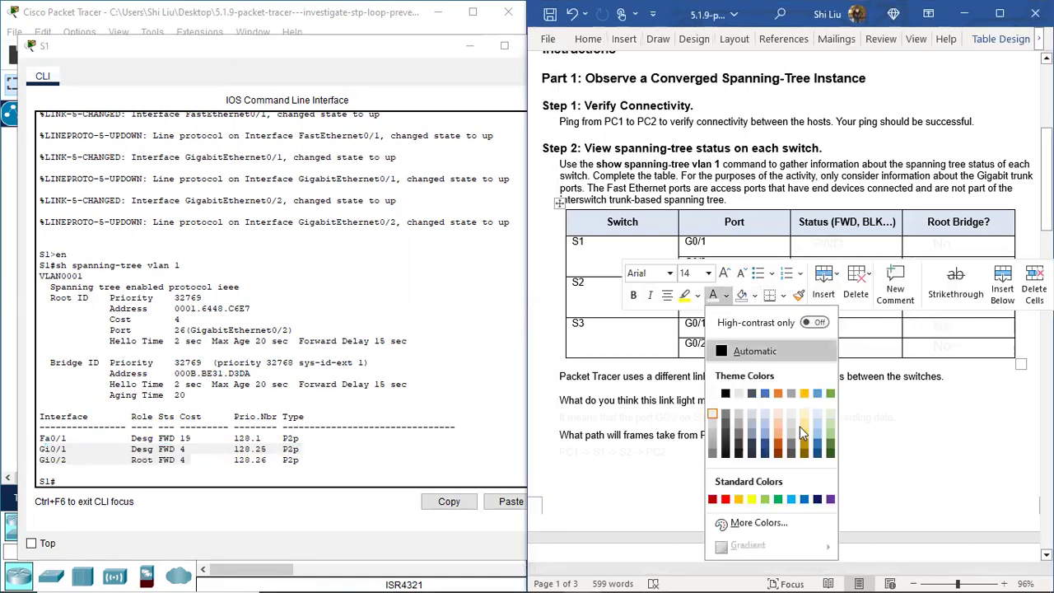
{"action": "left_click", "coordinate": [764, 394]}
{"action": "left_click", "coordinate": [913, 411]}
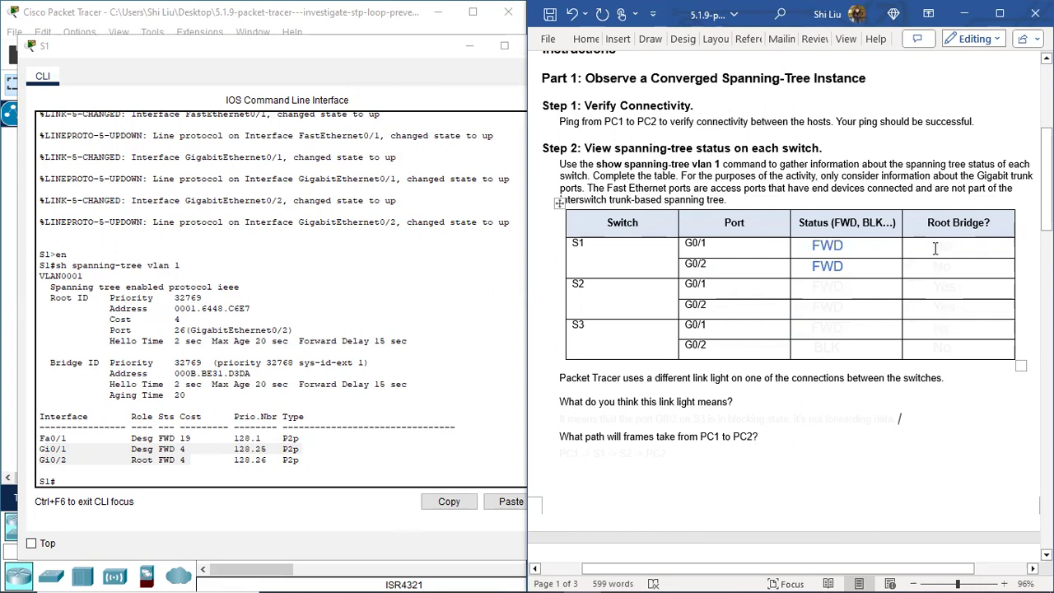
Color S1's two Root Bridge 'No' answers blue
{"action": "left_click_drag", "start_coordinate": [938, 248], "coordinate": [938, 275]}
{"action": "left_click", "coordinate": [715, 248]}
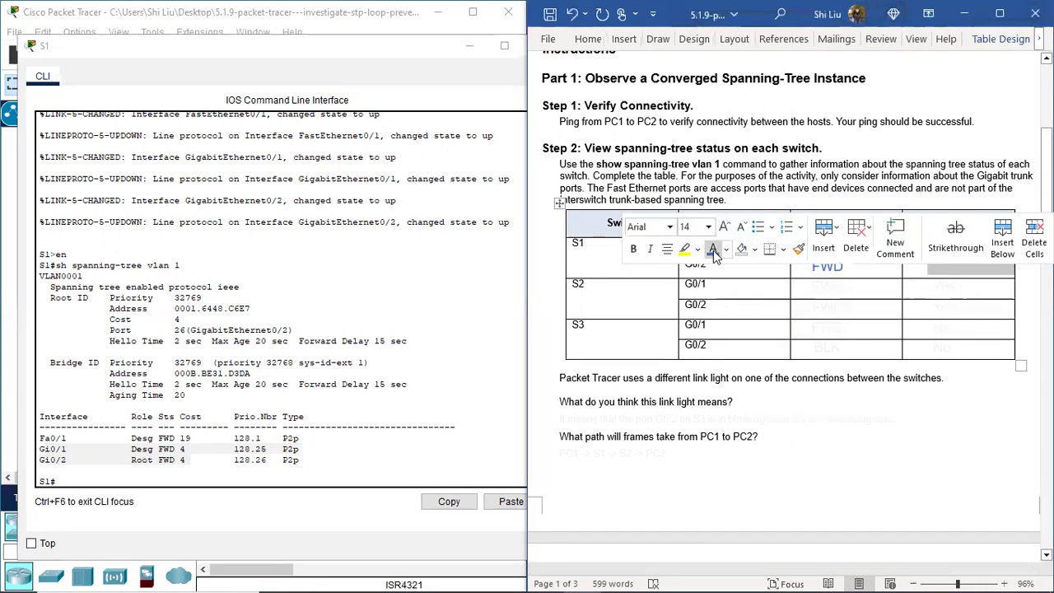
{"action": "left_click", "coordinate": [854, 308]}
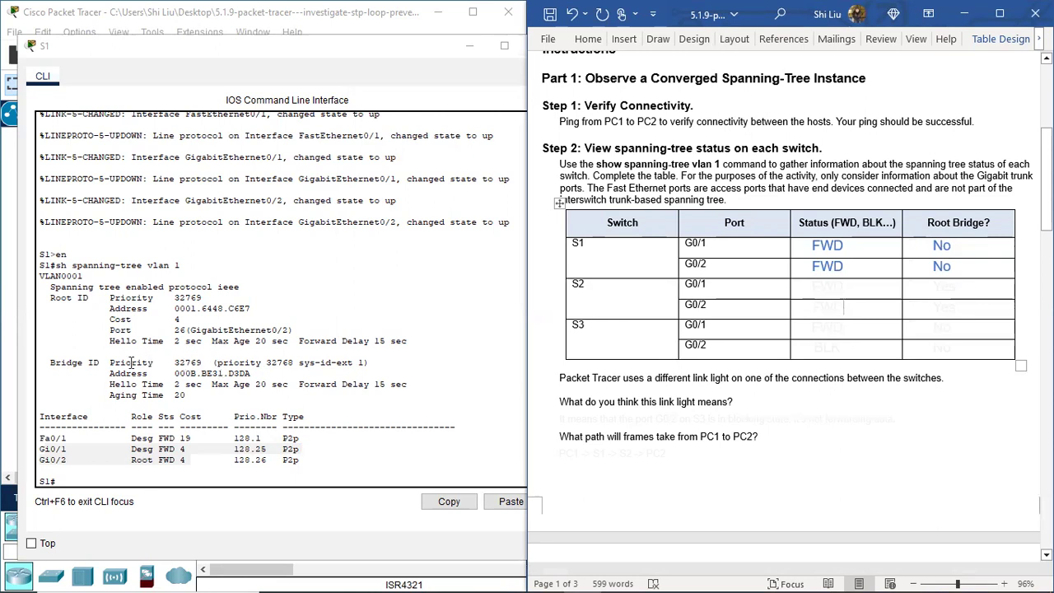
Highlight S1's Bridge ID address and priority 32769 in the console
{"action": "left_click_drag", "start_coordinate": [109, 374], "coordinate": [182, 374]}
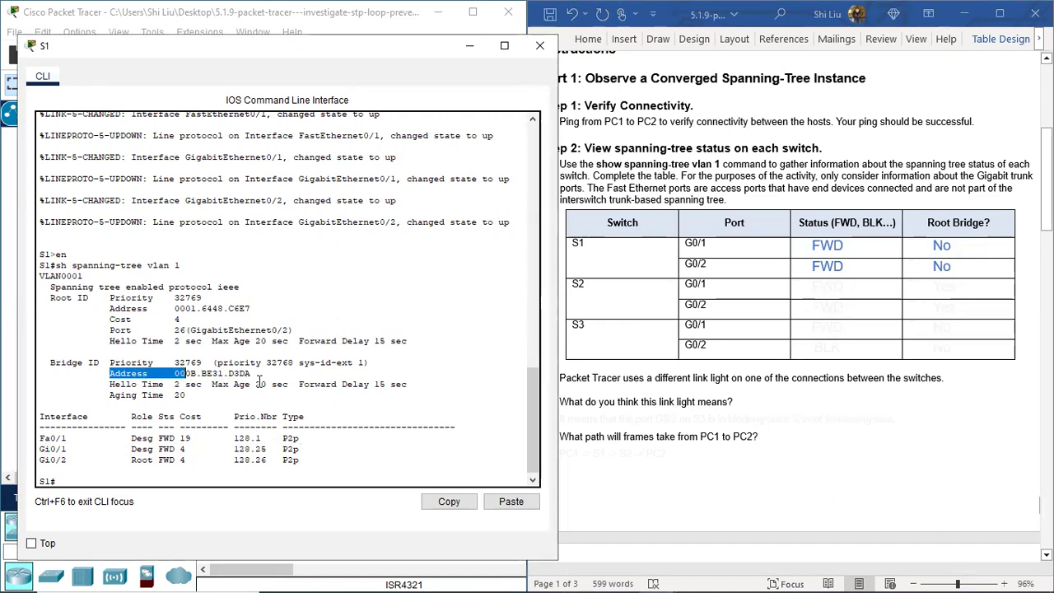
{"action": "left_click", "coordinate": [176, 363]}
{"action": "left_click_drag", "start_coordinate": [177, 362], "coordinate": [201, 363]}
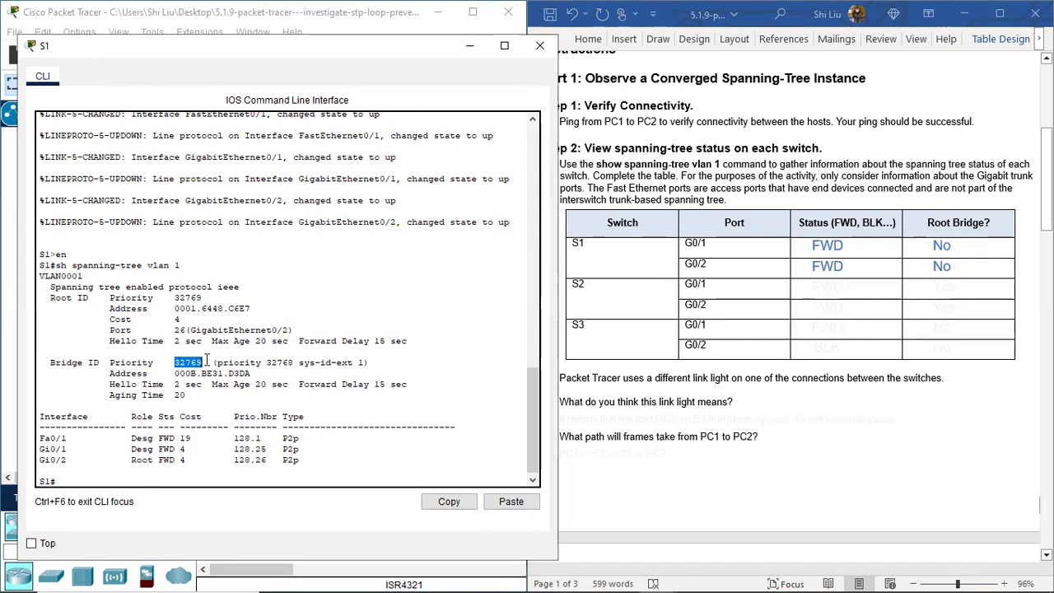
Close S1's console and run 'sh spanning-tree vlan 1' in privileged mode on S2
{"action": "left_click", "coordinate": [542, 45]}
{"action": "left_click", "coordinate": [263, 211]}
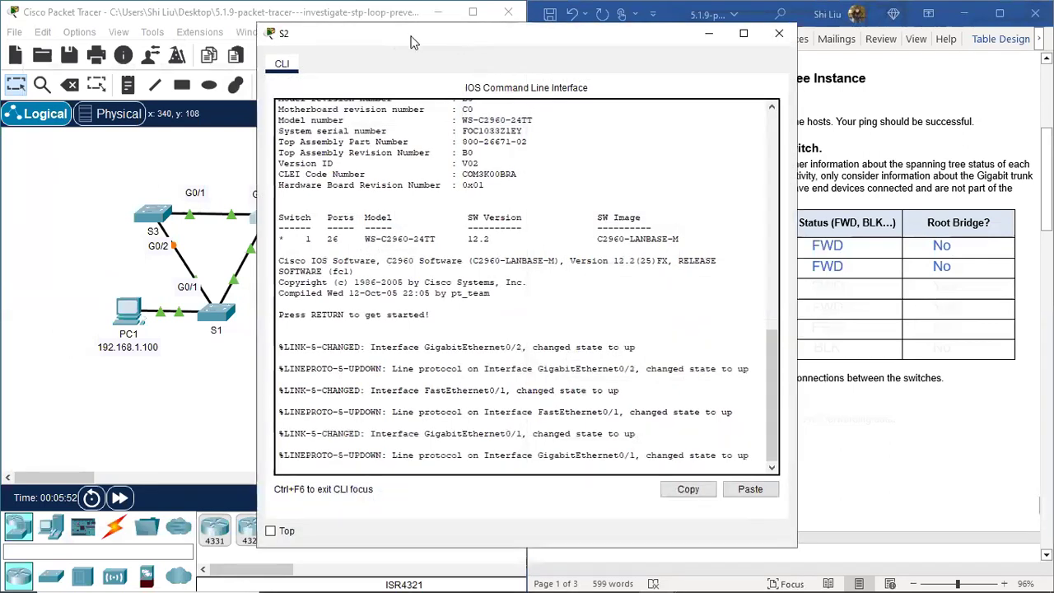
{"action": "left_click_drag", "start_coordinate": [414, 42], "coordinate": [156, 24]}
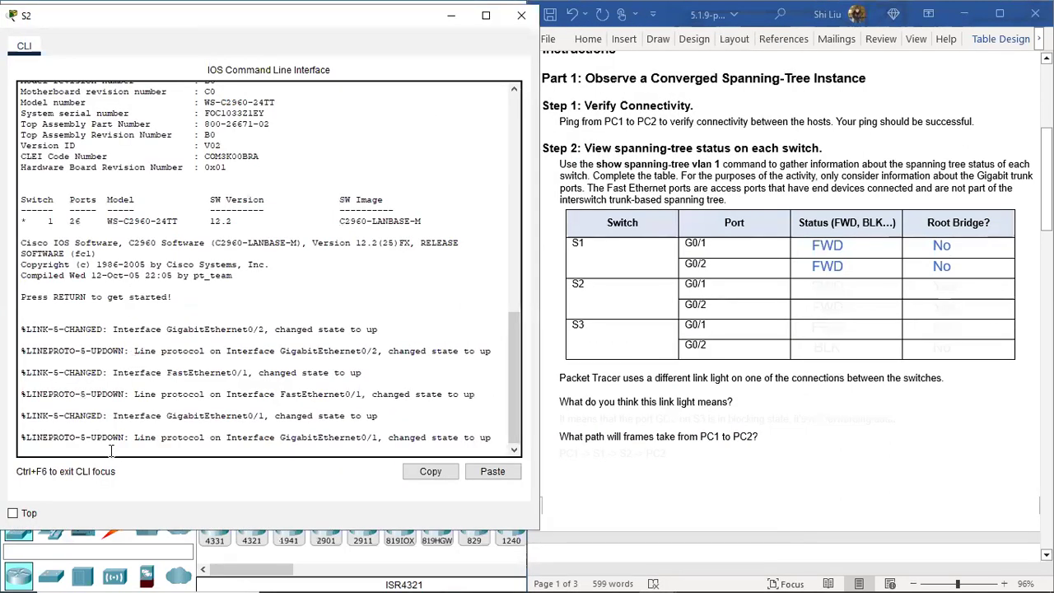
{"action": "key", "text": "Return"}
{"action": "type", "text": "en"}
{"action": "key", "text": "Return"}
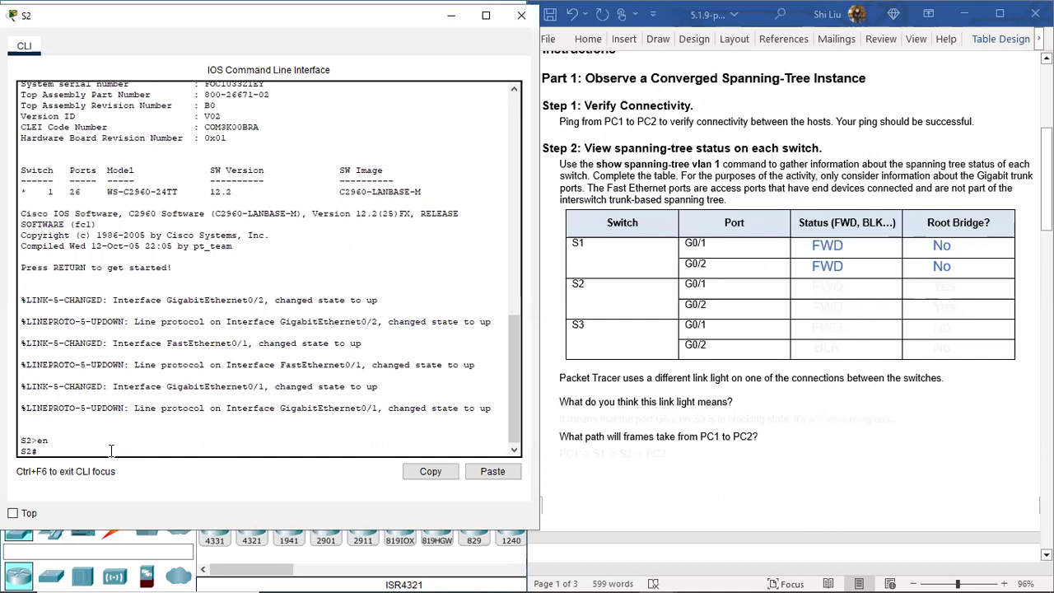
{"action": "type", "text": "sh spanning-"}
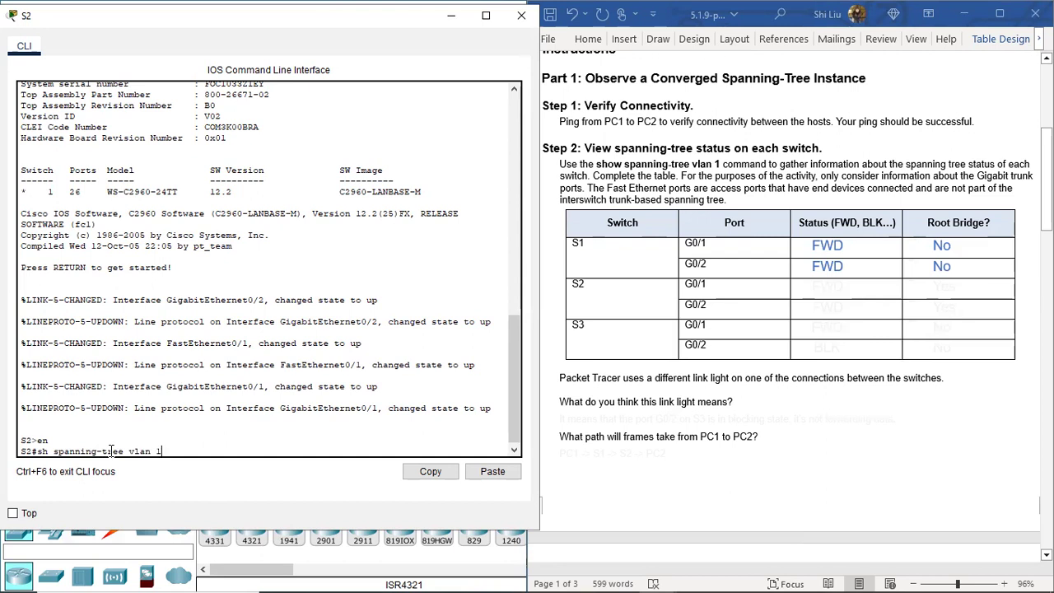
{"action": "type", "text": "tree vlan 1"}
{"action": "key", "text": "Return"}
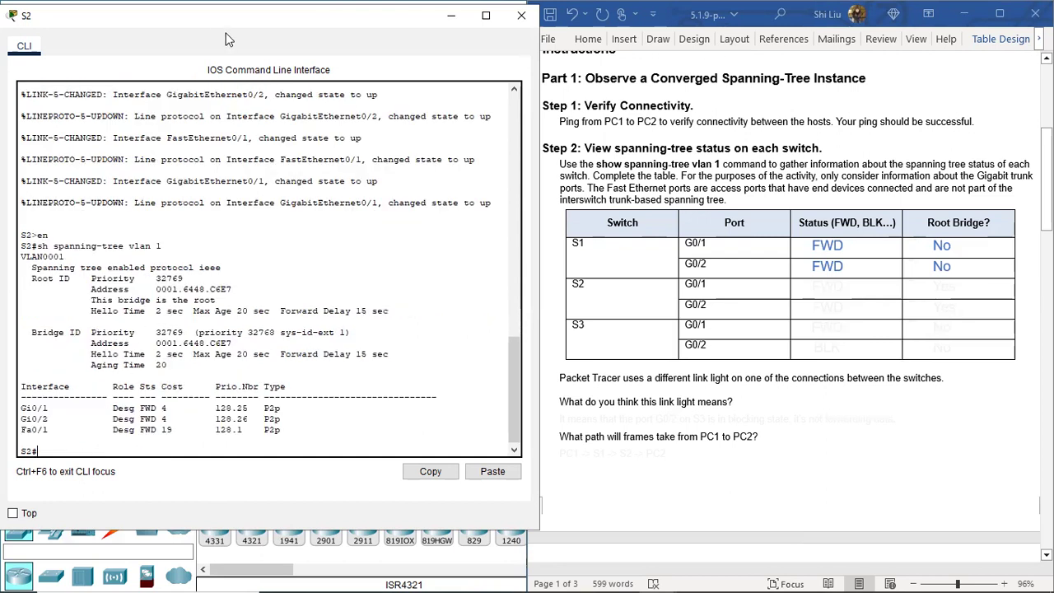
Highlight S2's Fa0/1, Gi0/1 and Gi0/2 port rows in the output
{"action": "left_click_drag", "start_coordinate": [250, 29], "coordinate": [606, 112]}
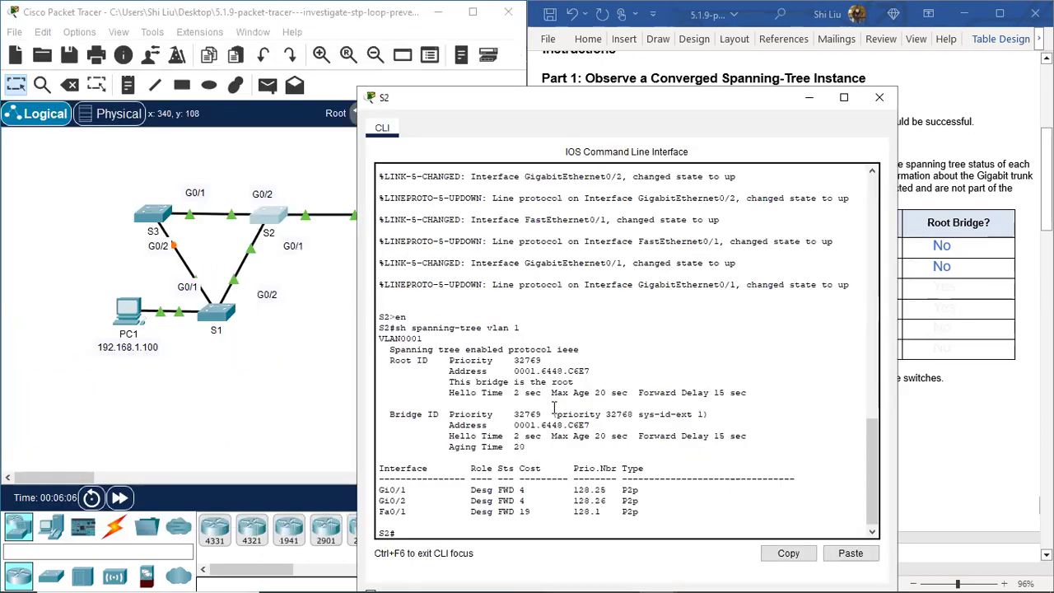
{"action": "left_click_drag", "start_coordinate": [380, 511], "coordinate": [503, 517]}
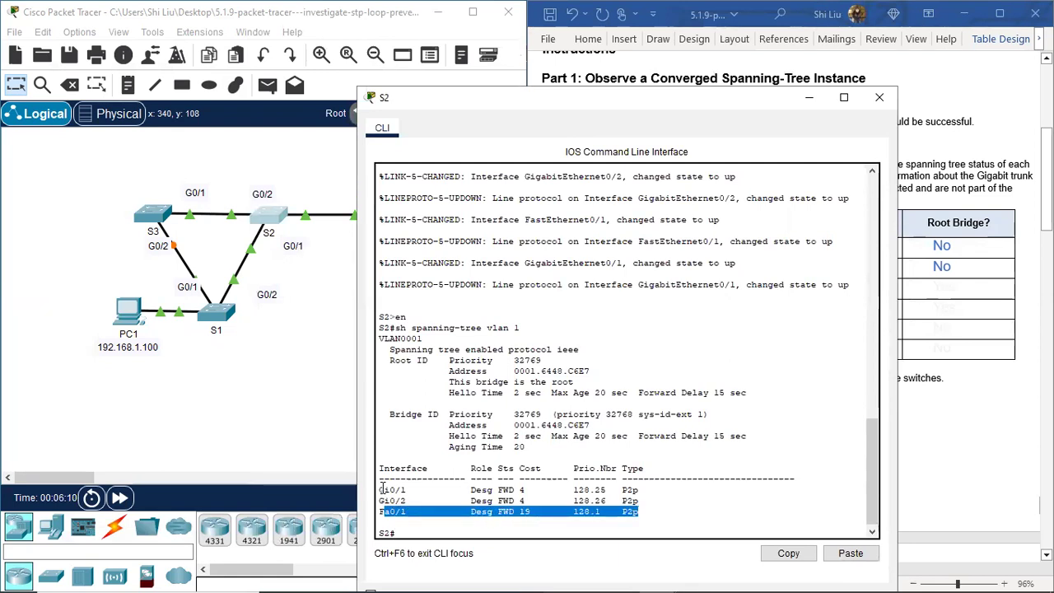
{"action": "left_click_drag", "start_coordinate": [543, 101], "coordinate": [146, 25]}
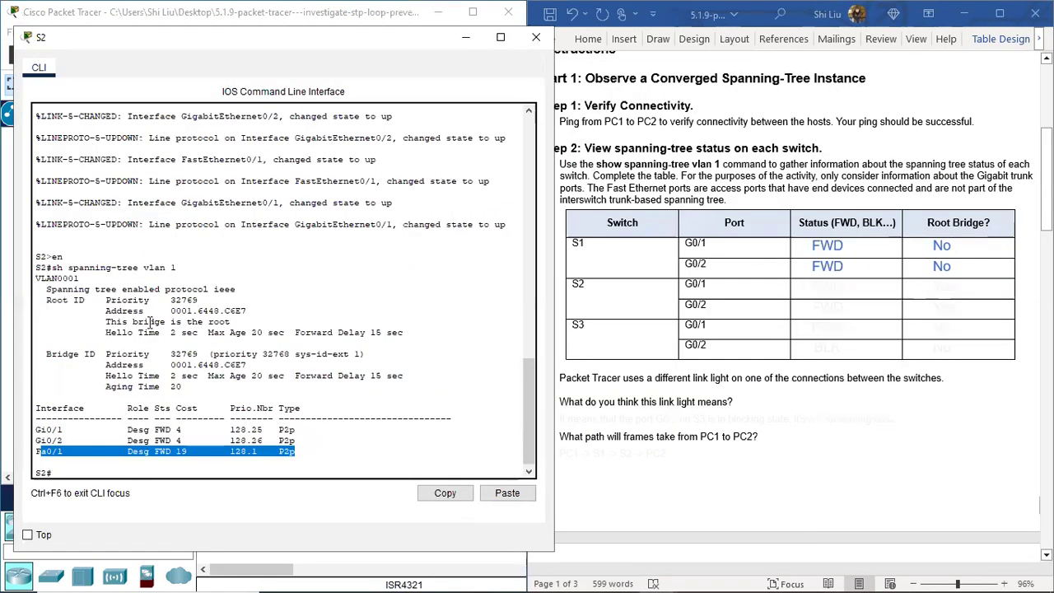
{"action": "left_click", "coordinate": [46, 429]}
{"action": "left_click_drag", "start_coordinate": [47, 429], "coordinate": [196, 440]}
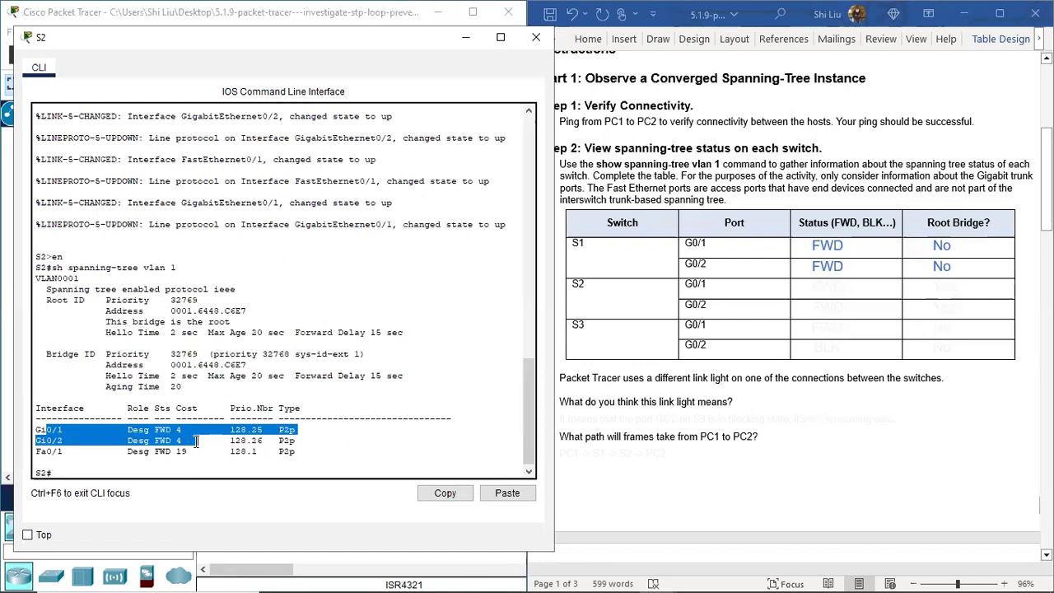
Recolor S2's status cells so FWD shows for G0/1 and G0/2
{"action": "left_click", "coordinate": [804, 298]}
{"action": "left_click_drag", "start_coordinate": [811, 287], "coordinate": [824, 306]}
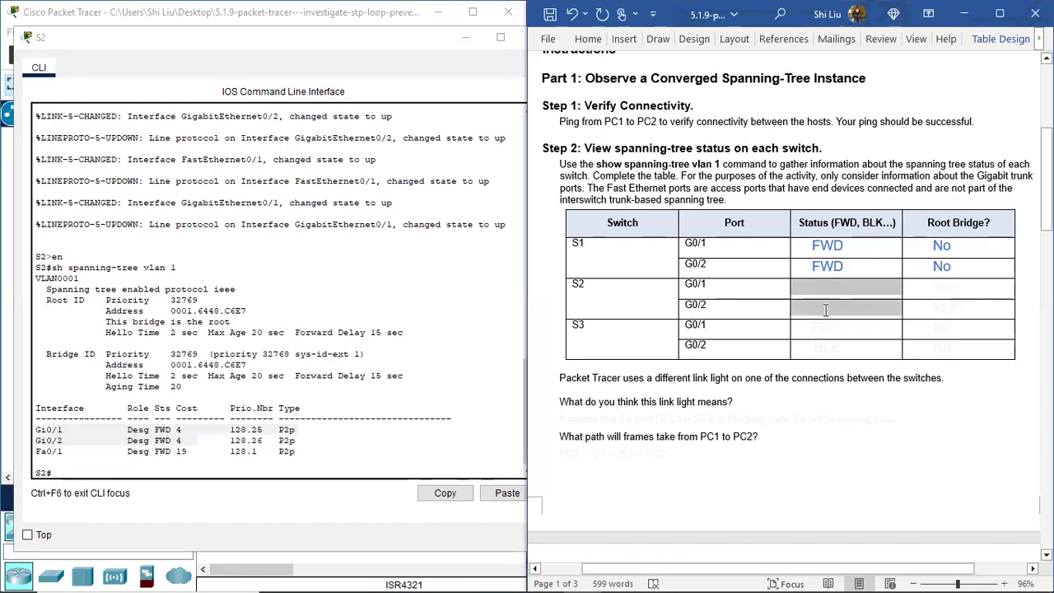
{"action": "left_click", "coordinate": [713, 283]}
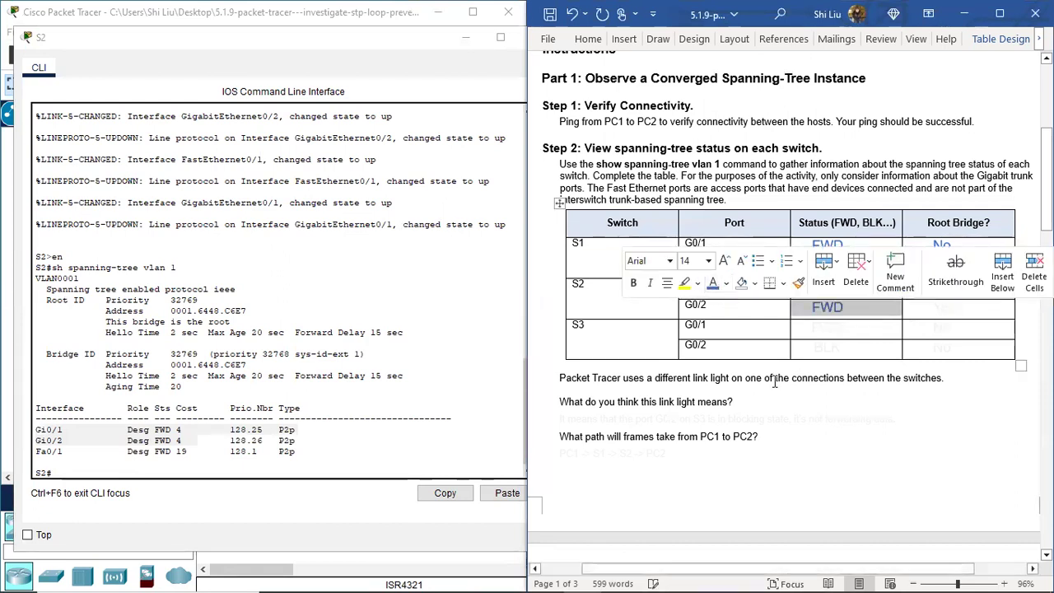
{"action": "left_click", "coordinate": [942, 308]}
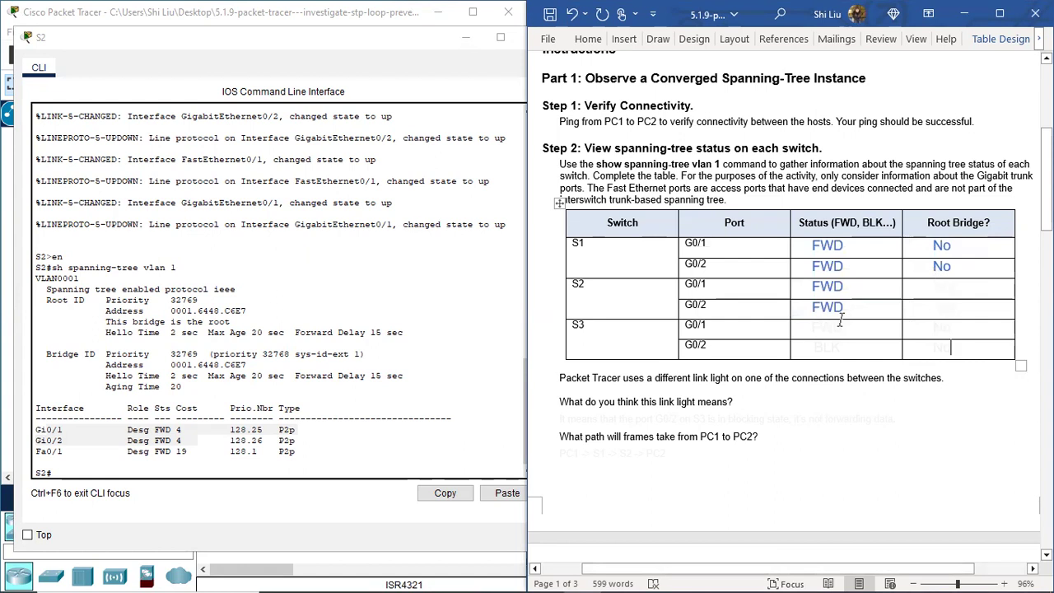
Check 'This bridge is the root' on S2 and reveal Yes in its Root Bridge cells
{"action": "left_click", "coordinate": [255, 361]}
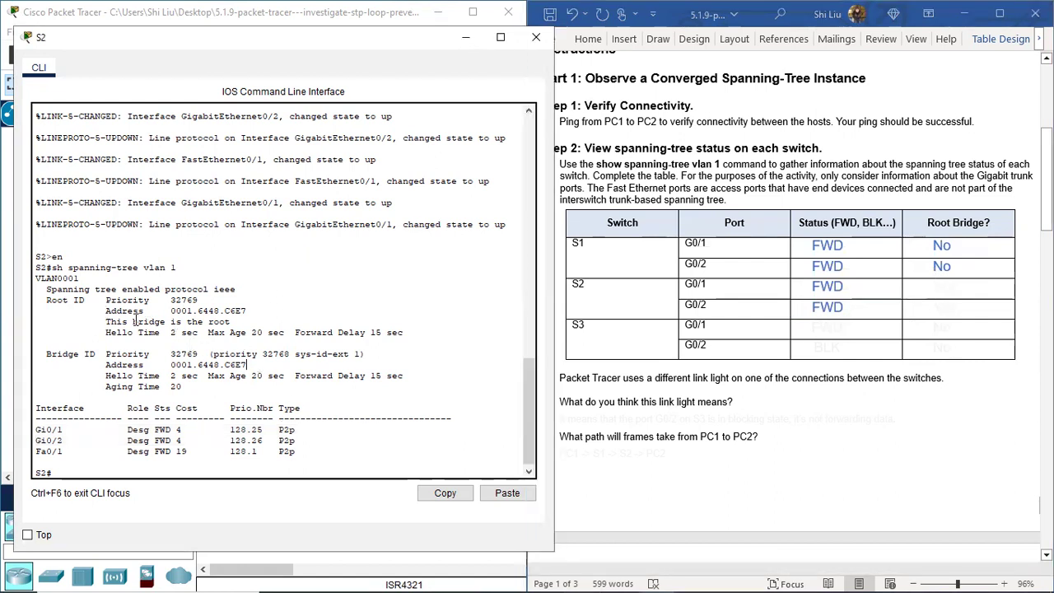
{"action": "left_click_drag", "start_coordinate": [103, 322], "coordinate": [242, 322]}
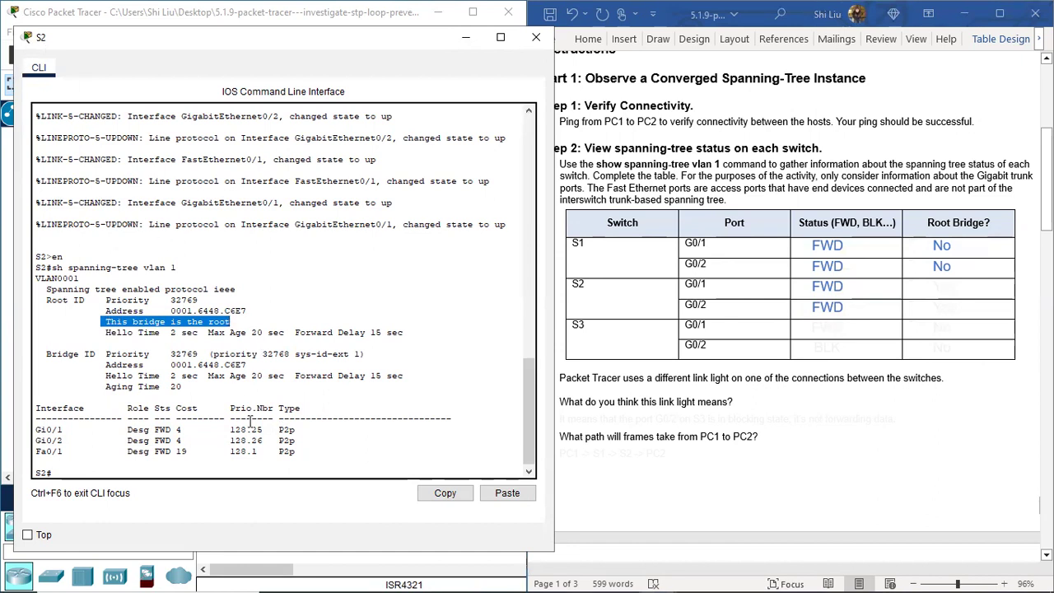
{"action": "left_click", "coordinate": [935, 296]}
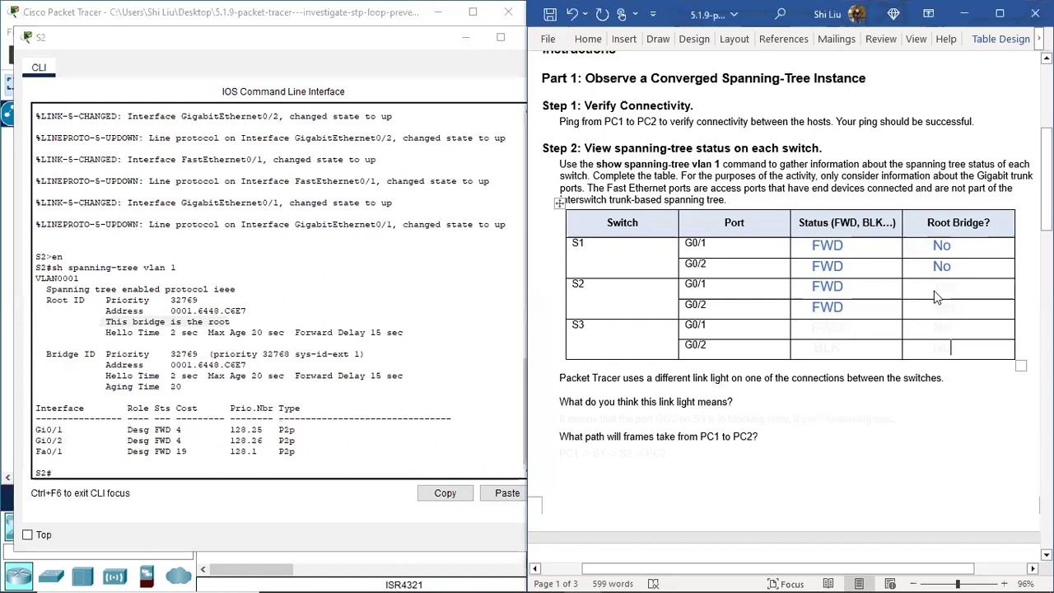
{"action": "left_click_drag", "start_coordinate": [935, 286], "coordinate": [930, 306]}
{"action": "left_click", "coordinate": [713, 280]}
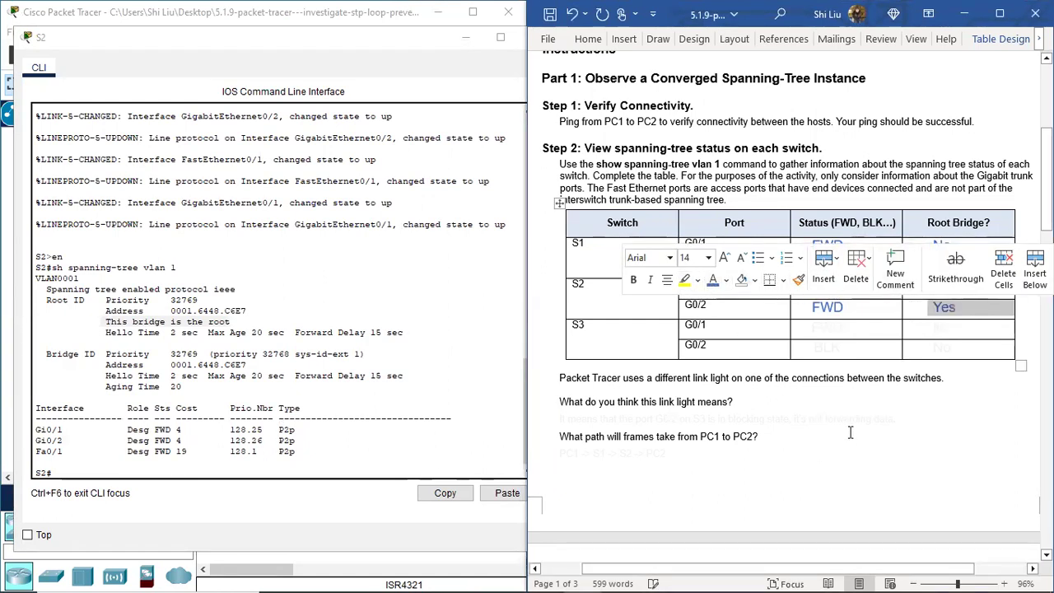
{"action": "left_click", "coordinate": [842, 382]}
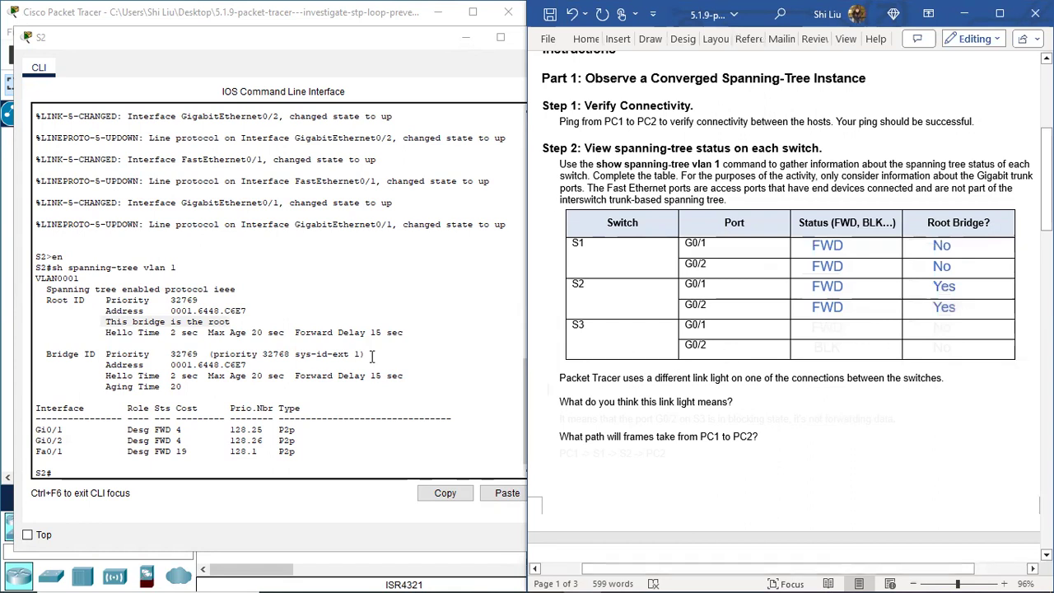
{"action": "left_click_drag", "start_coordinate": [69, 356], "coordinate": [161, 357]}
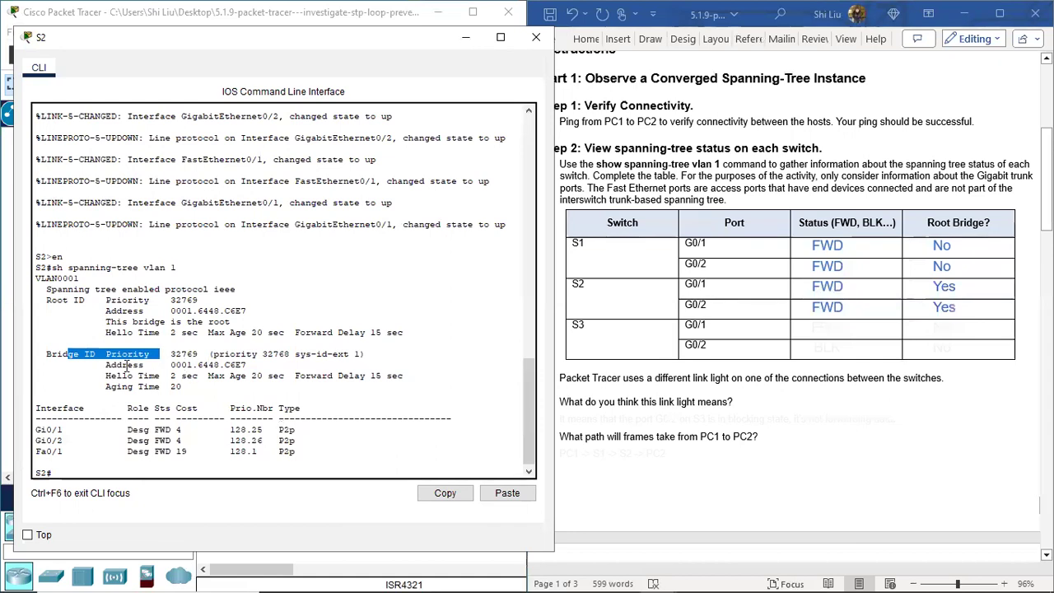
{"action": "left_click_drag", "start_coordinate": [112, 365], "coordinate": [256, 365]}
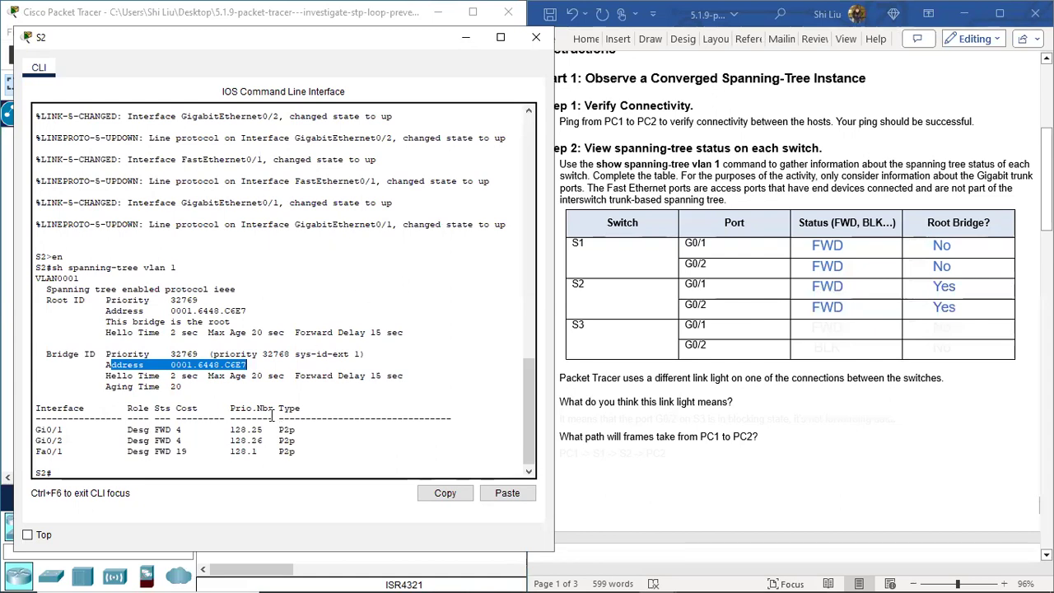
{"action": "left_click", "coordinate": [536, 37]}
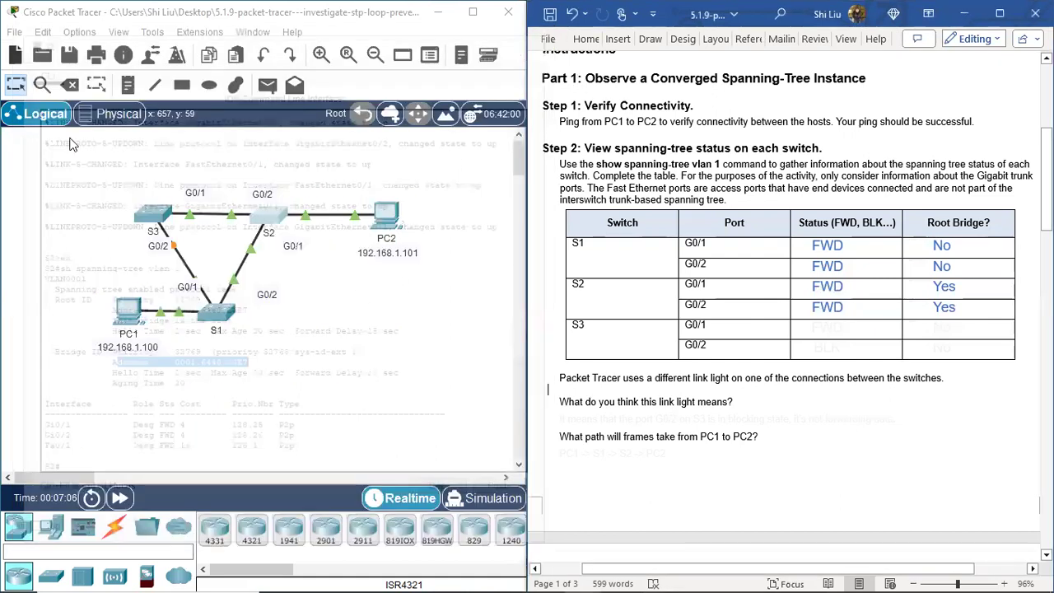
{"action": "left_click", "coordinate": [151, 213]}
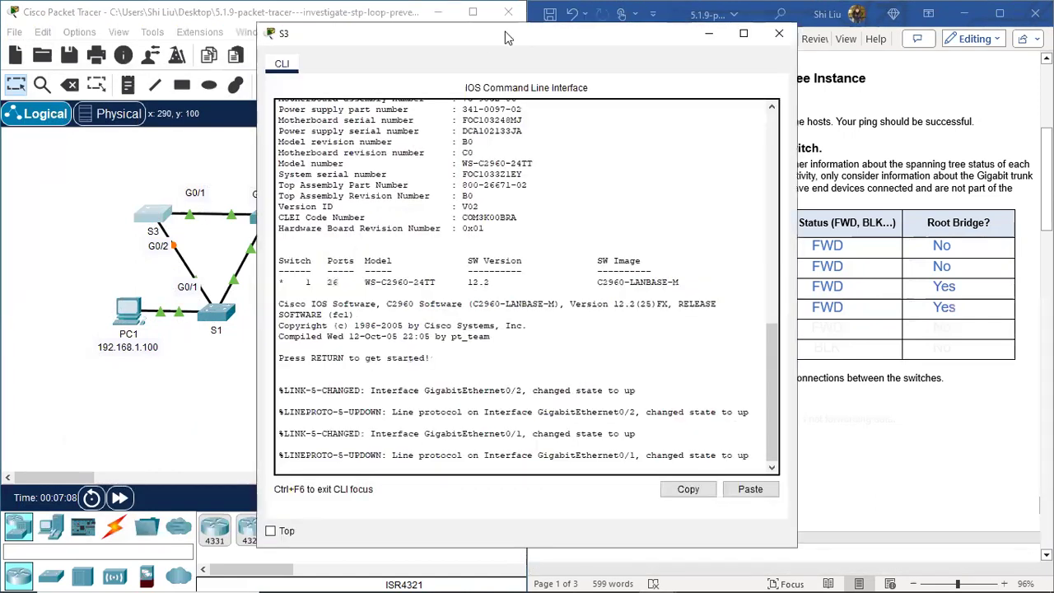
{"action": "left_click_drag", "start_coordinate": [486, 38], "coordinate": [228, 20]}
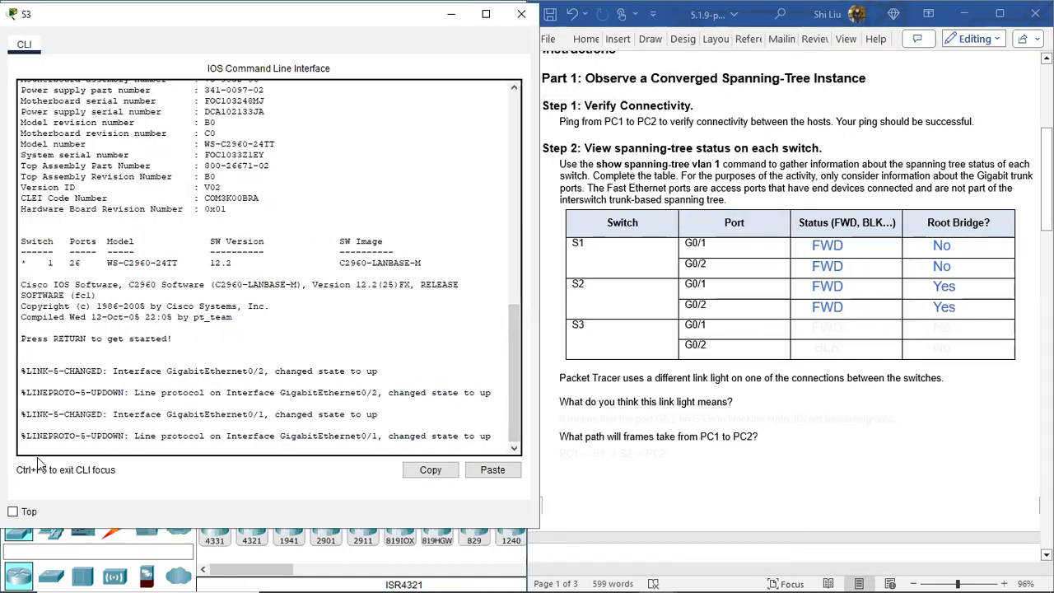
{"action": "key", "text": "Return"}
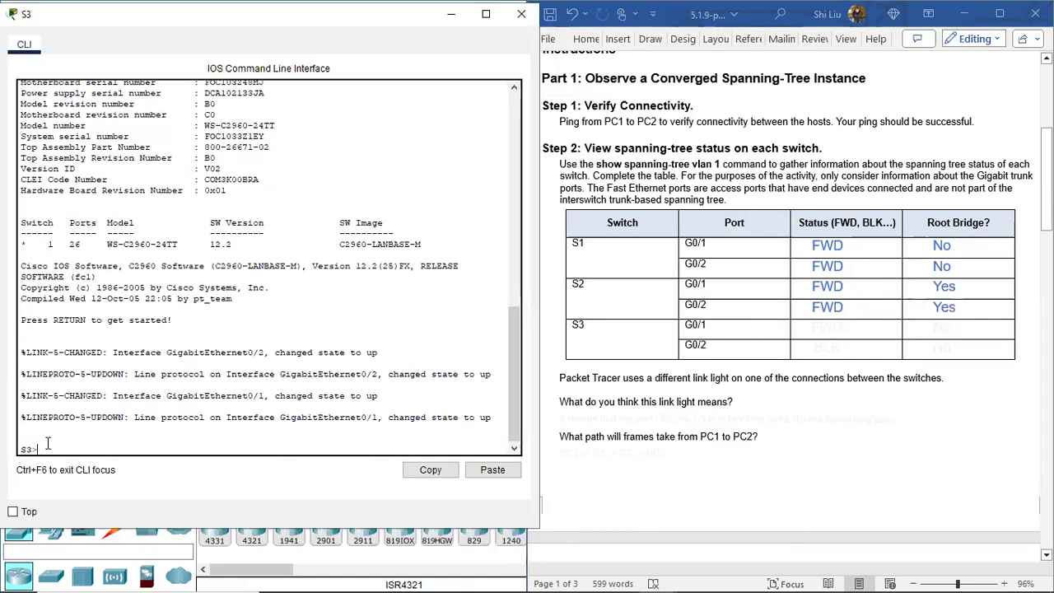
{"action": "type", "text": "en"}
{"action": "key", "text": "Return"}
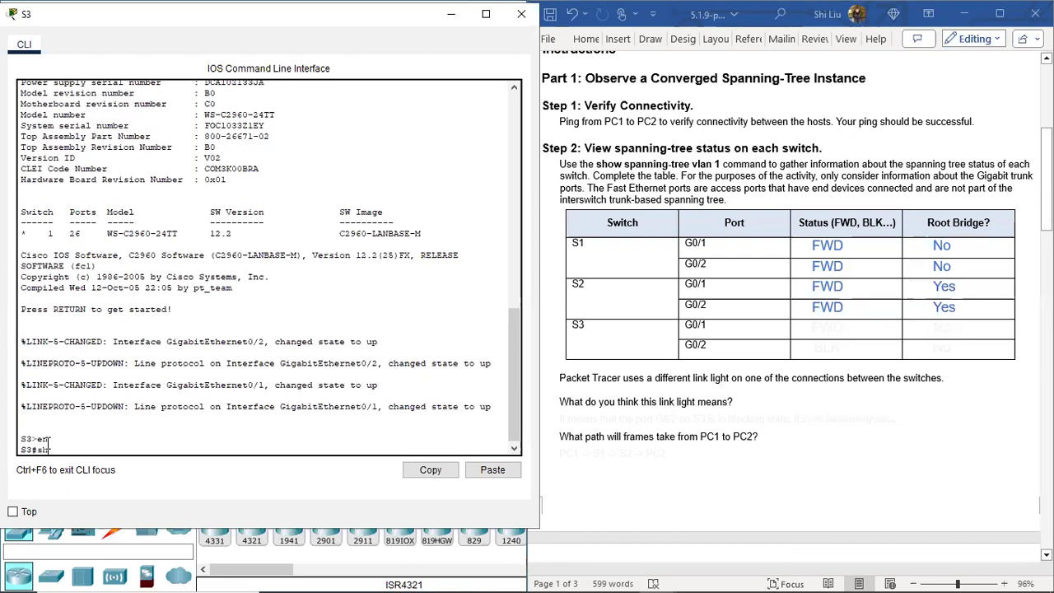
{"action": "type", "text": "shsp"}
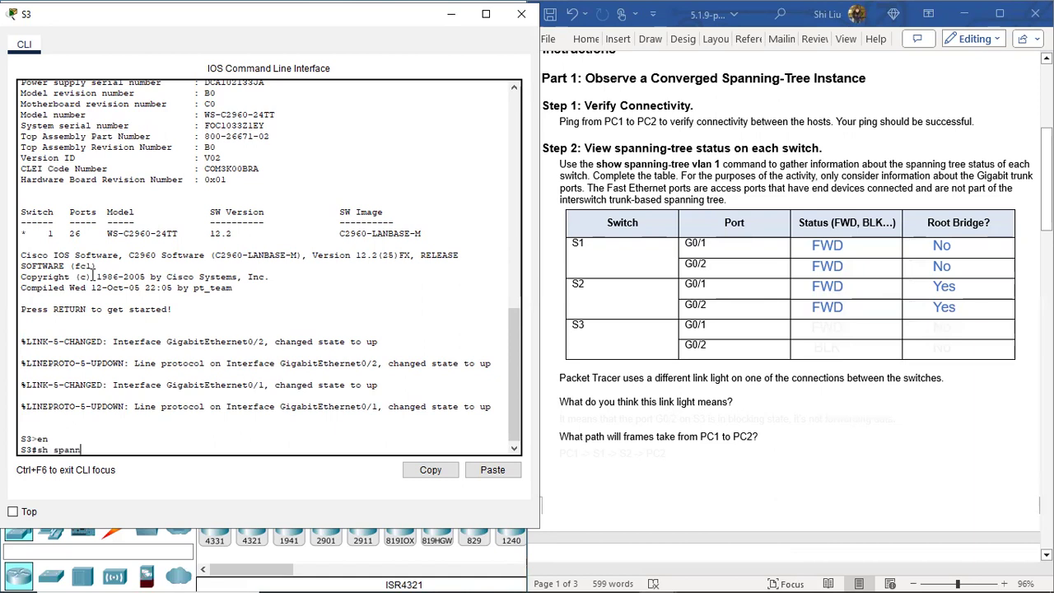
{"action": "type", "text": "anning"}
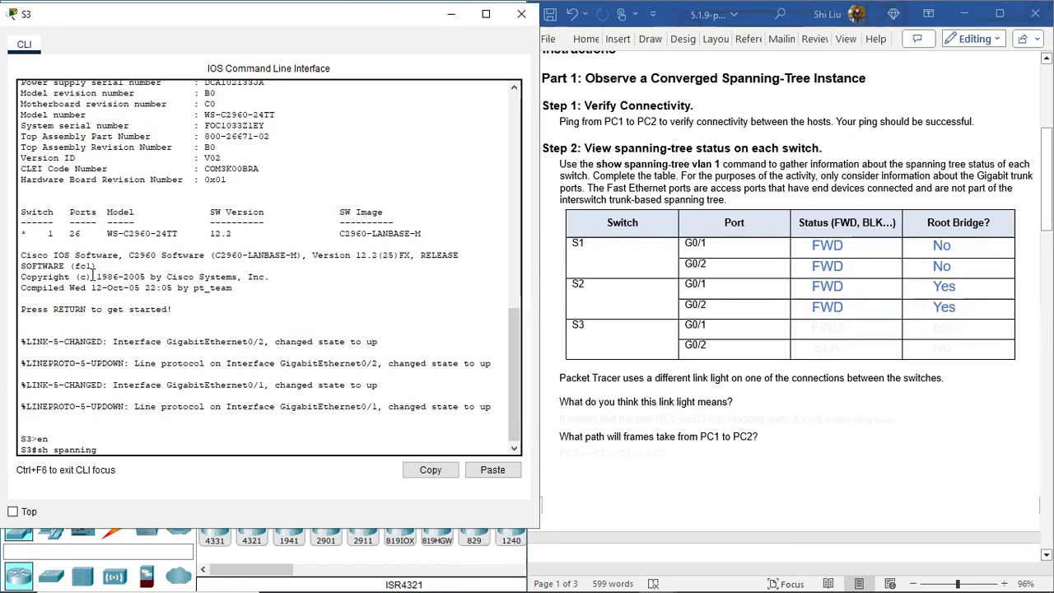
{"action": "type", "text": "vlan 1"}
{"action": "key", "text": "Return"}
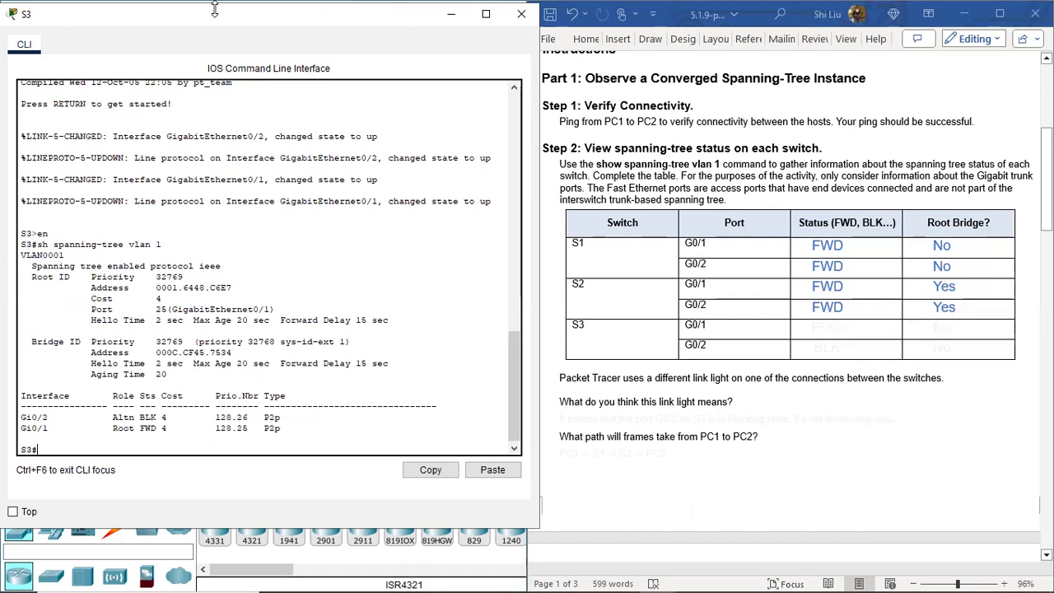
{"action": "left_click_drag", "start_coordinate": [305, 22], "coordinate": [607, 51]}
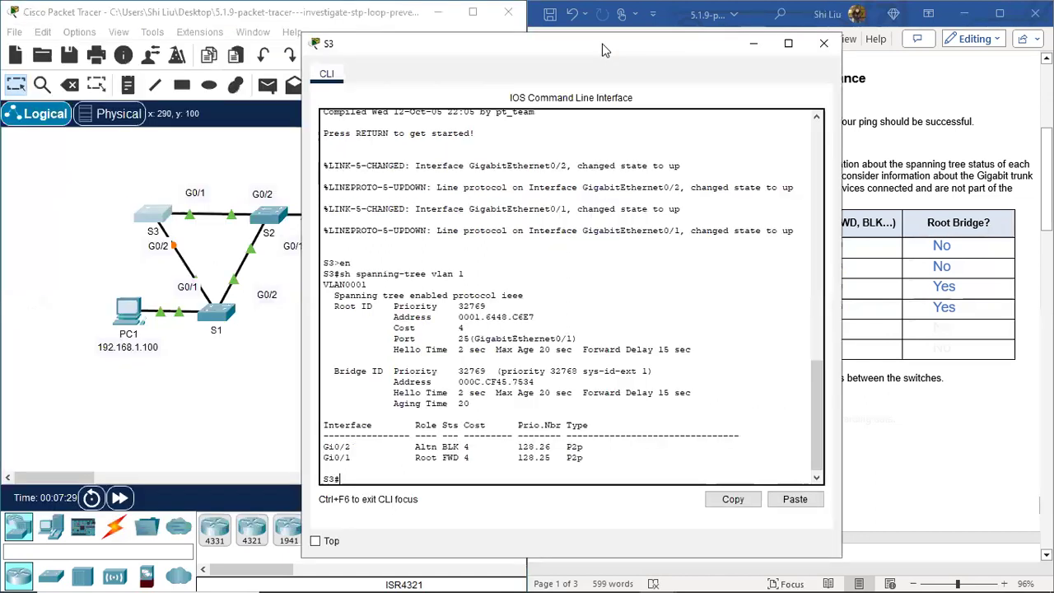
{"action": "left_click_drag", "start_coordinate": [358, 458], "coordinate": [334, 458]}
{"action": "left_click_drag", "start_coordinate": [399, 461], "coordinate": [458, 458]}
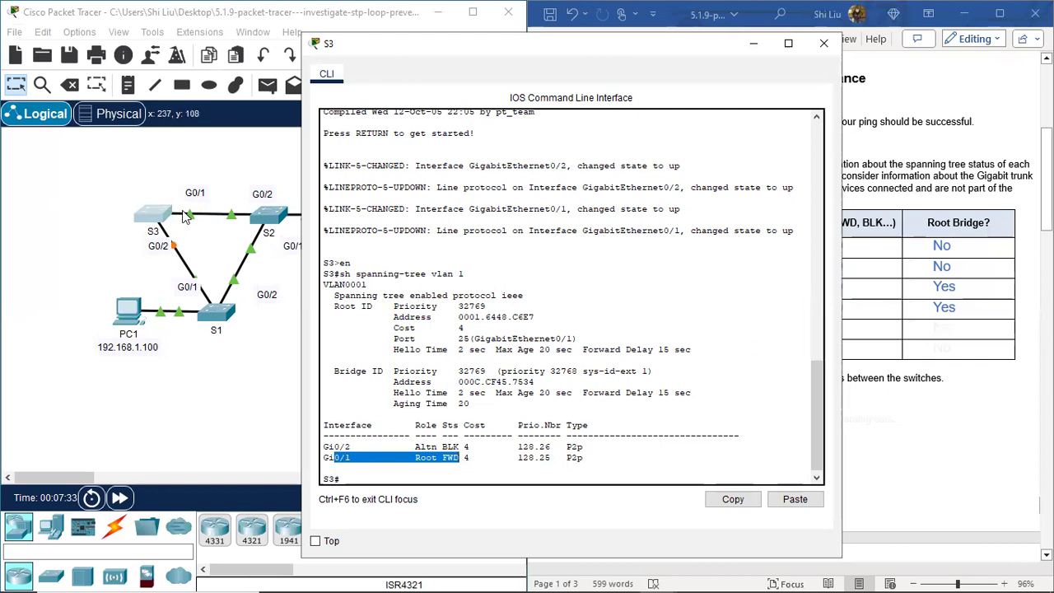
{"action": "left_click_drag", "start_coordinate": [336, 447], "coordinate": [476, 446]}
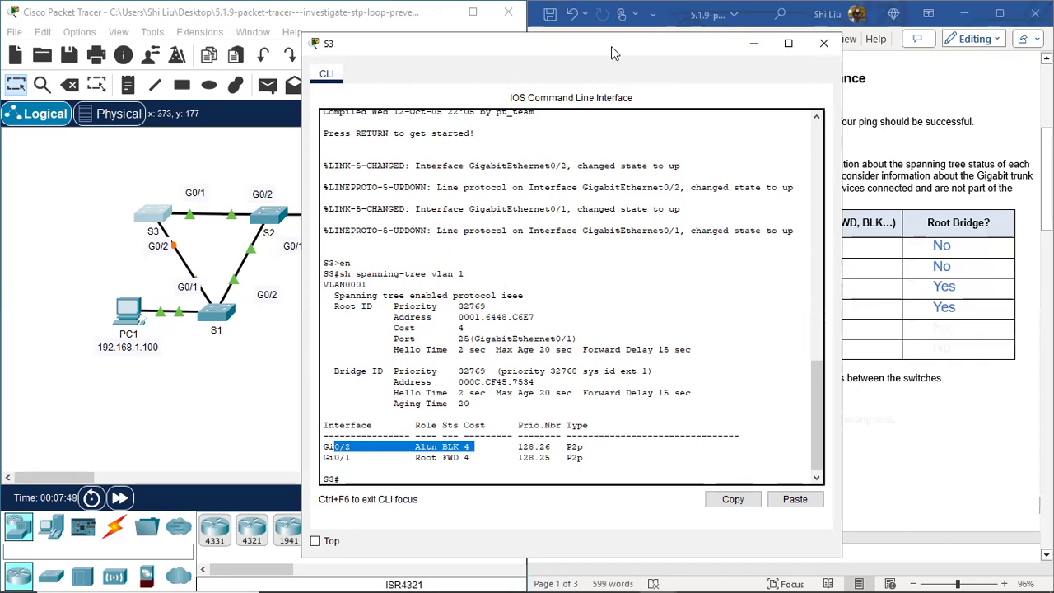
{"action": "left_click_drag", "start_coordinate": [611, 46], "coordinate": [312, 30]}
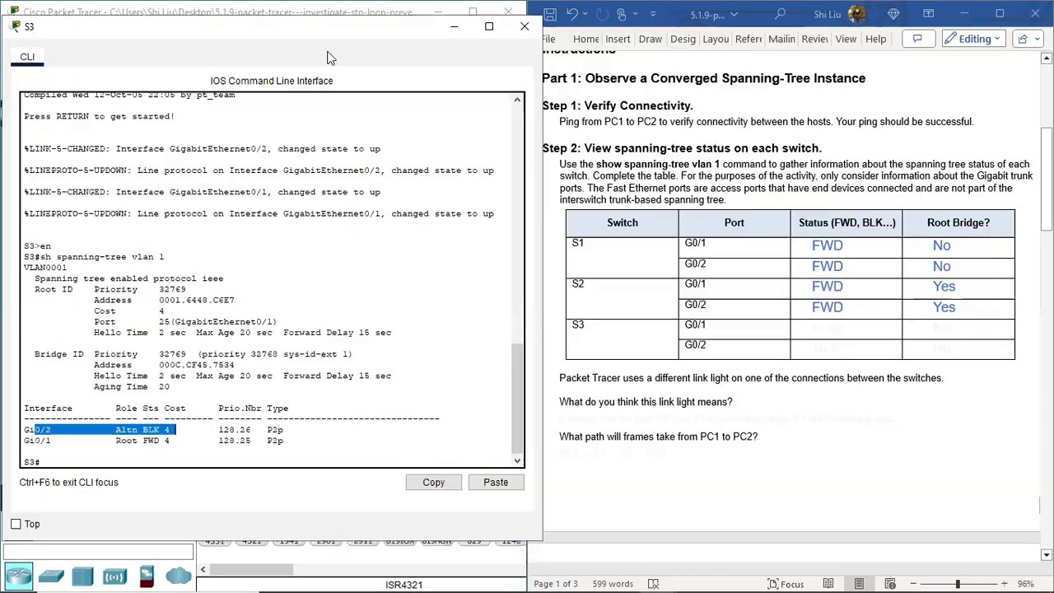
Color S3's G0/1 FWD and G0/2 BLK statuses and Root Bridge No answers blue
{"action": "left_click", "coordinate": [814, 326]}
{"action": "left_click_drag", "start_coordinate": [814, 325], "coordinate": [816, 345]}
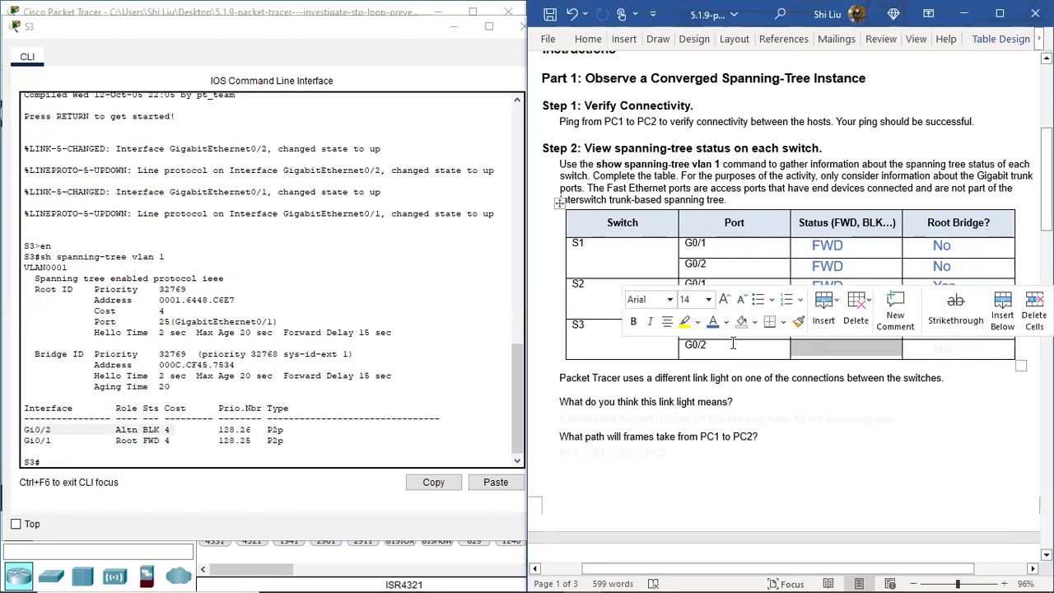
{"action": "left_click", "coordinate": [713, 324]}
{"action": "left_click", "coordinate": [841, 430]}
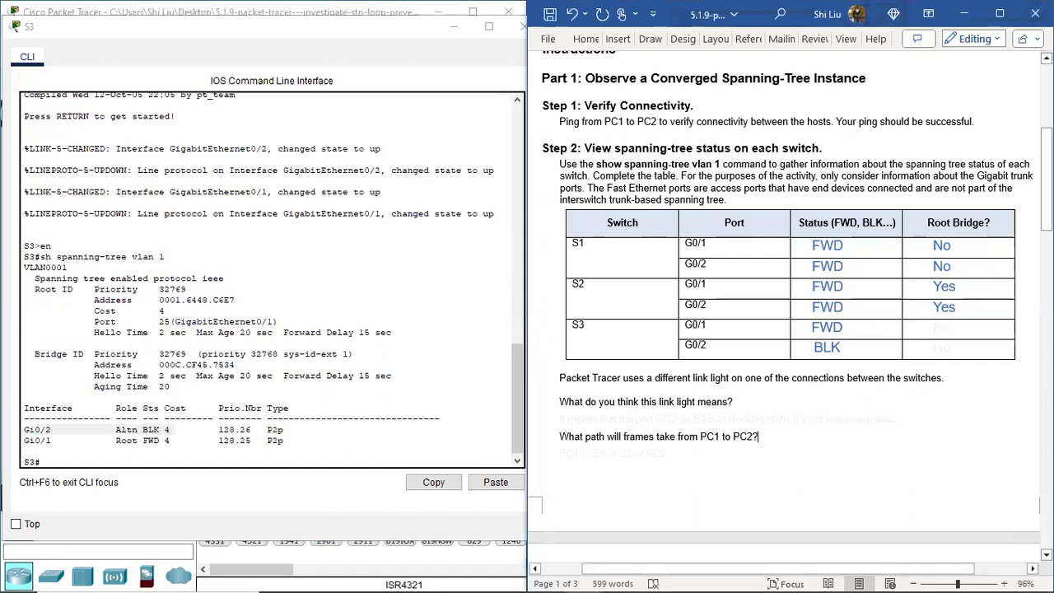
{"action": "triple_click", "coordinate": [940, 348]}
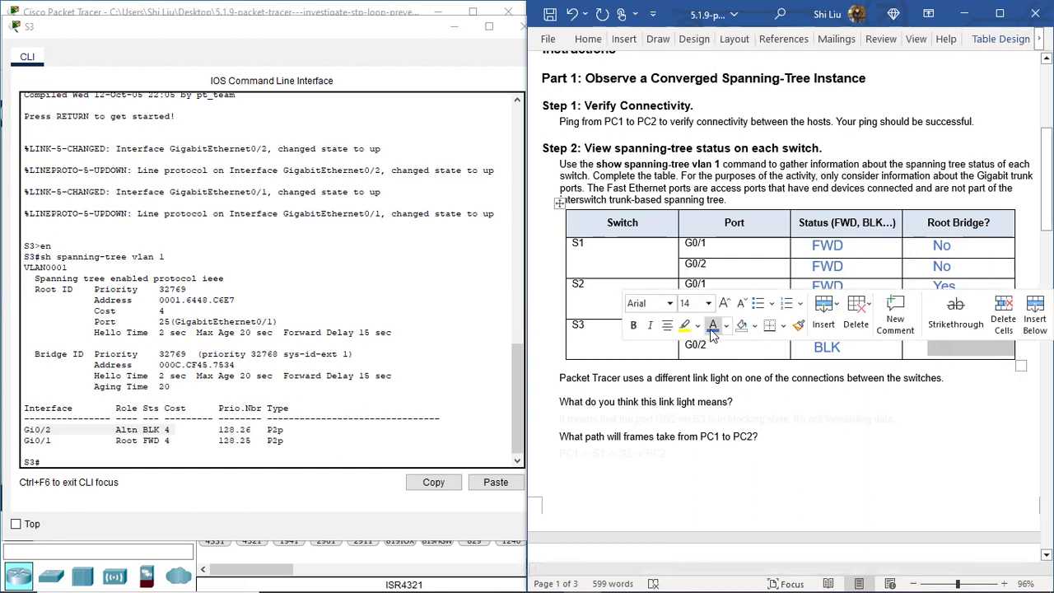
{"action": "left_click", "coordinate": [774, 396]}
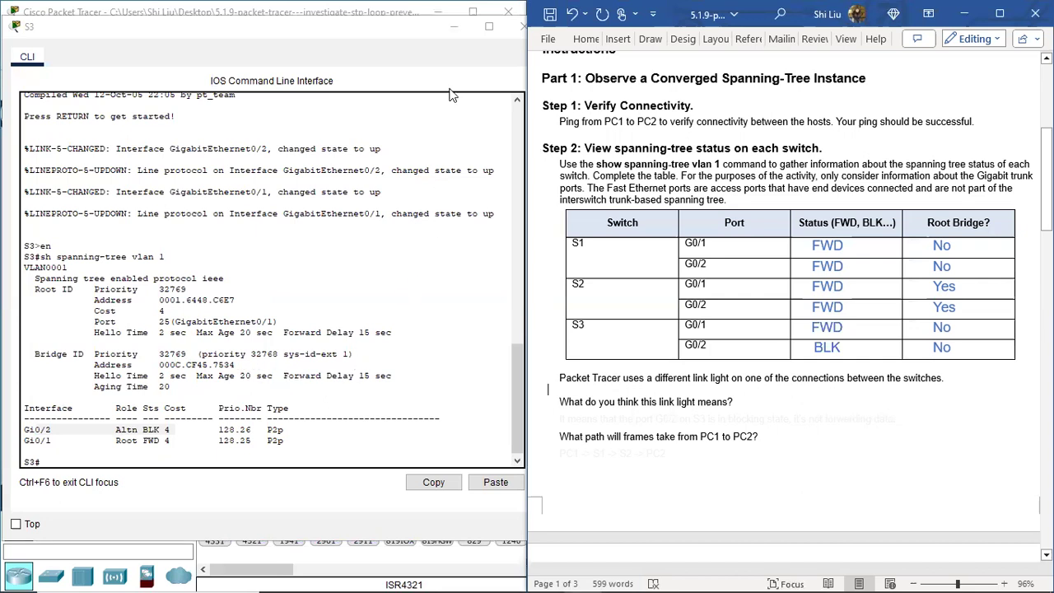
{"action": "left_click", "coordinate": [411, 34]}
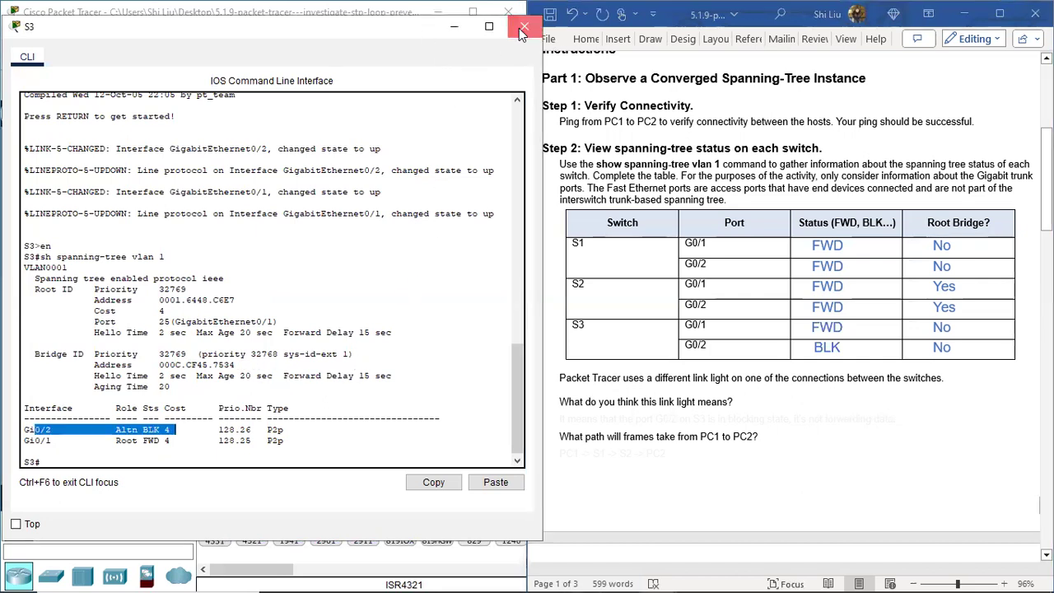
Close S3's console and open switch S2's device window
{"action": "left_click", "coordinate": [523, 29]}
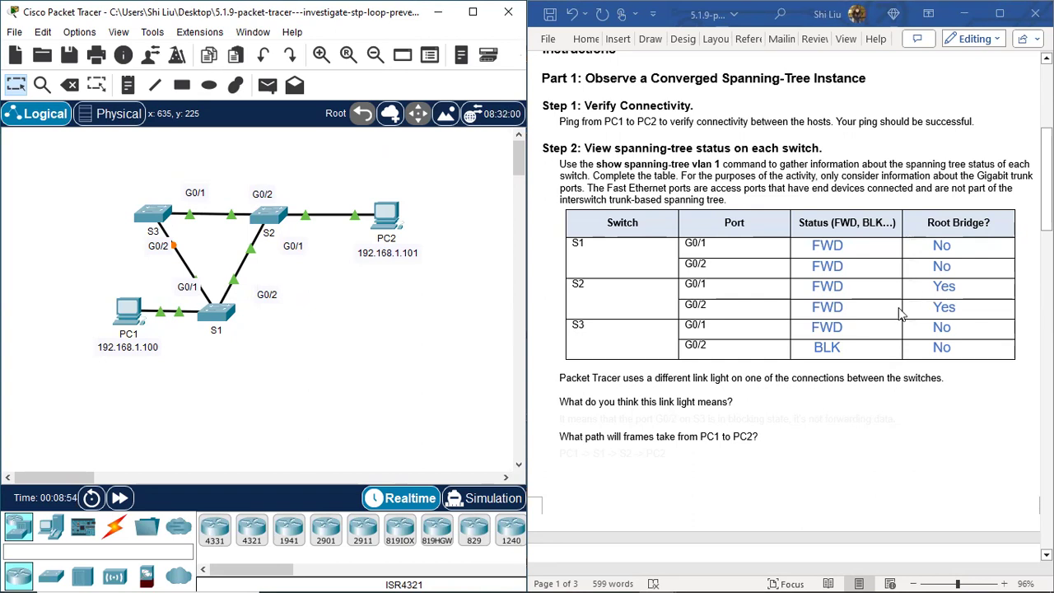
{"action": "left_click", "coordinate": [266, 221]}
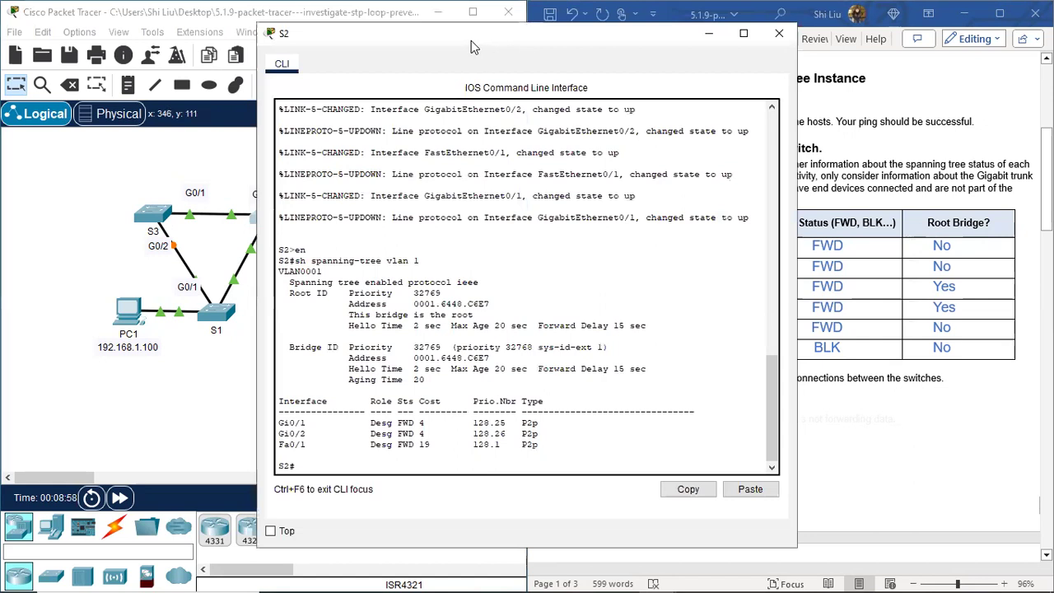
{"action": "left_click_drag", "start_coordinate": [471, 40], "coordinate": [277, 51]}
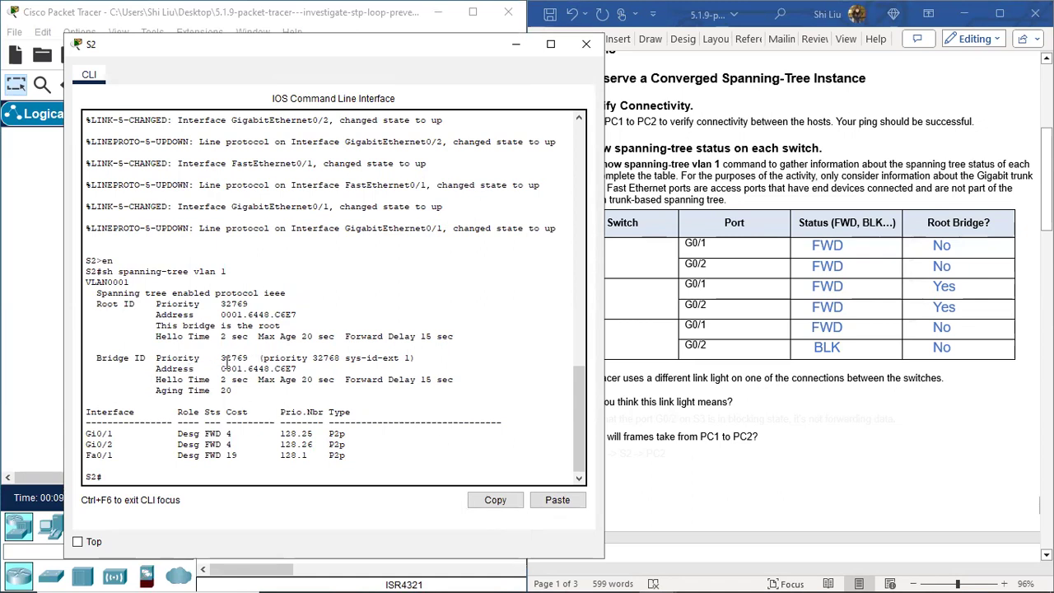
{"action": "left_click_drag", "start_coordinate": [118, 359], "coordinate": [222, 356]}
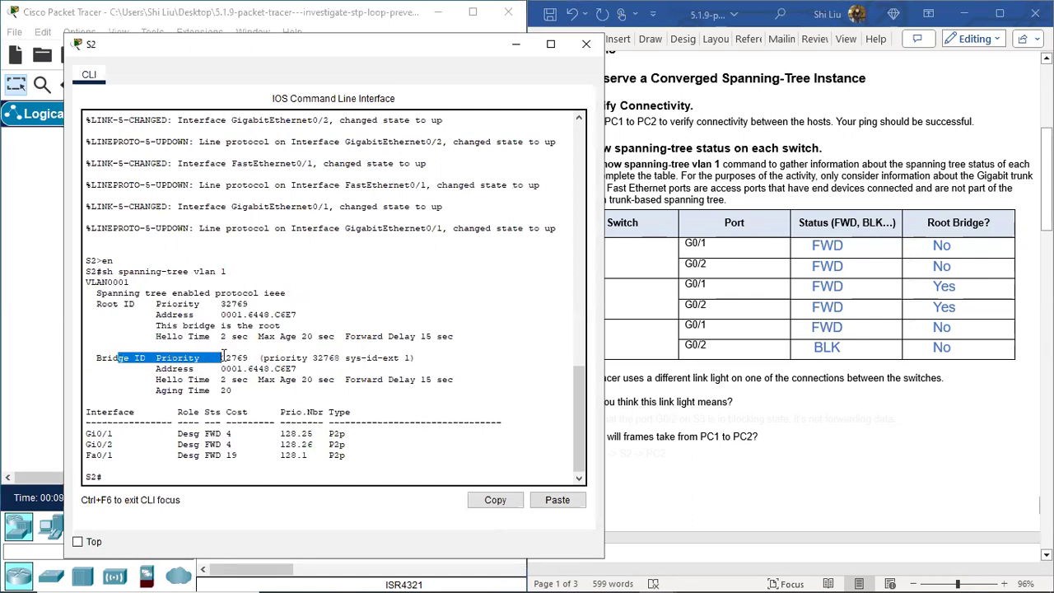
{"action": "left_click", "coordinate": [223, 356]}
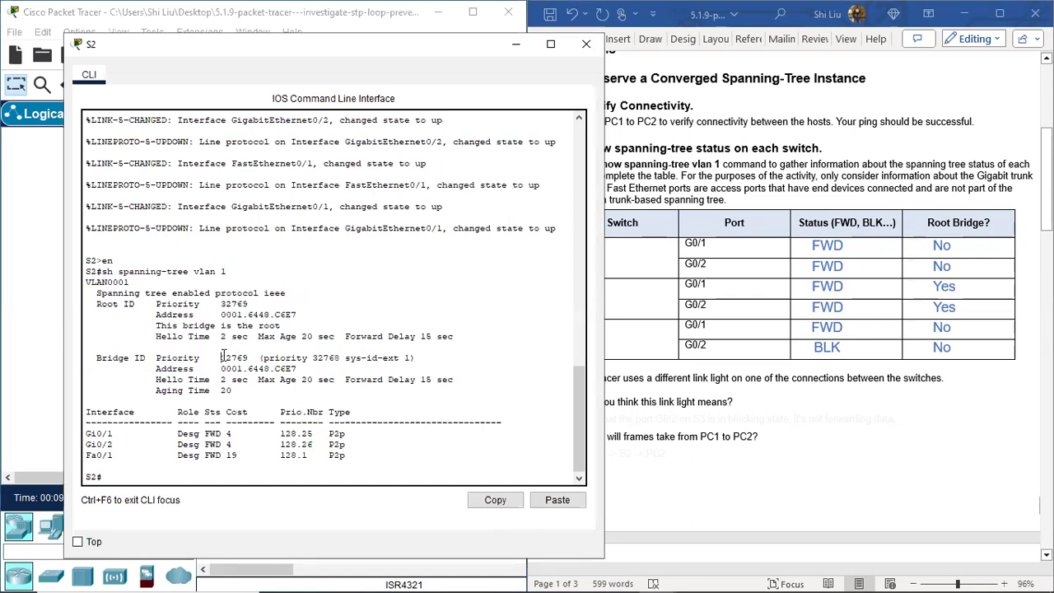
{"action": "mouse_move", "coordinate": [262, 357]}
{"action": "left_mouse_down"}
{"action": "mouse_move", "coordinate": [326, 359]}
{"action": "mouse_move", "coordinate": [281, 355]}
{"action": "left_mouse_up"}
{"action": "left_click_drag", "start_coordinate": [402, 357], "coordinate": [412, 357]}
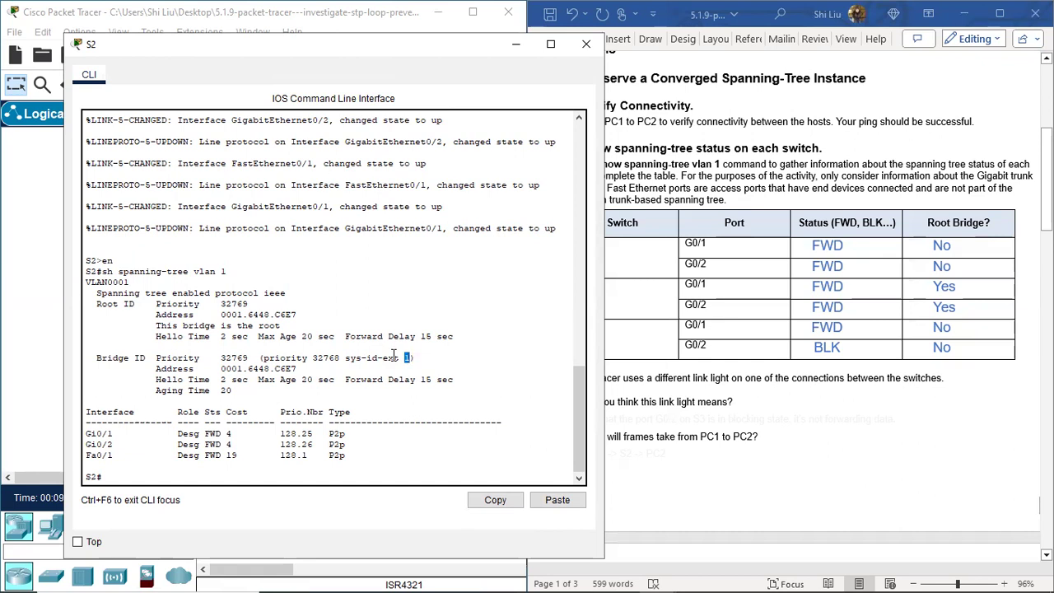
{"action": "left_click_drag", "start_coordinate": [262, 358], "coordinate": [411, 358]}
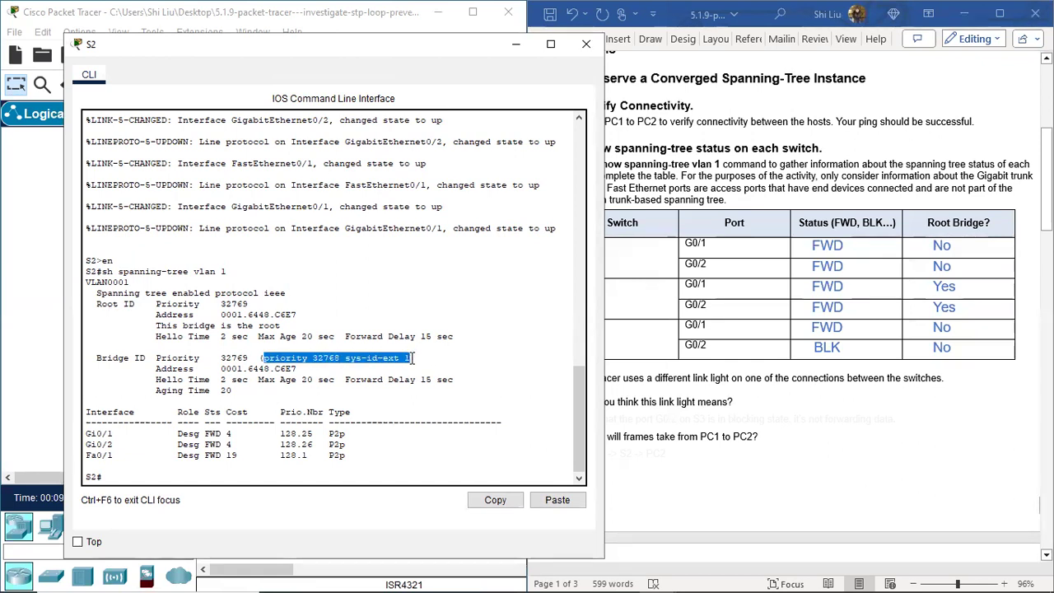
{"action": "left_click_drag", "start_coordinate": [101, 357], "coordinate": [248, 357]}
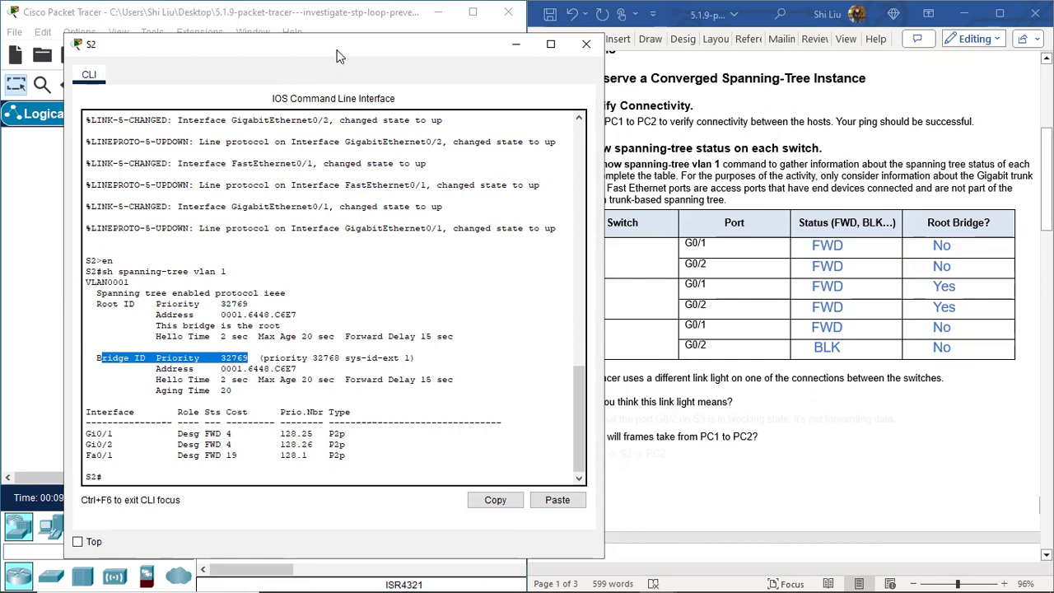
{"action": "left_click_drag", "start_coordinate": [336, 56], "coordinate": [628, 114]}
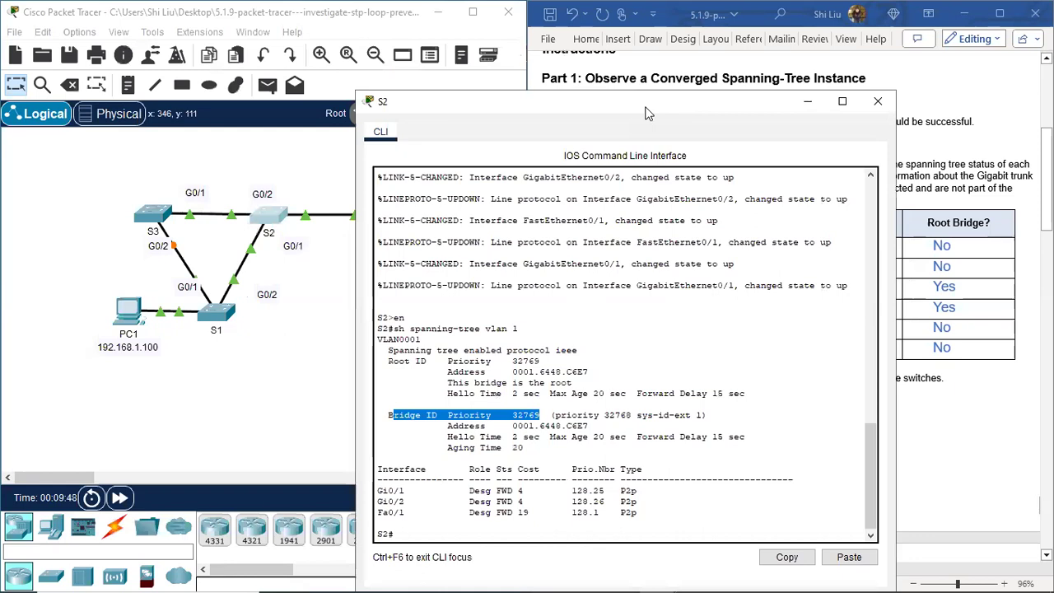
Mark 'This bridge is the root' and S2's bridge address in its console, then close it
{"action": "left_click_drag", "start_coordinate": [647, 113], "coordinate": [638, 94]}
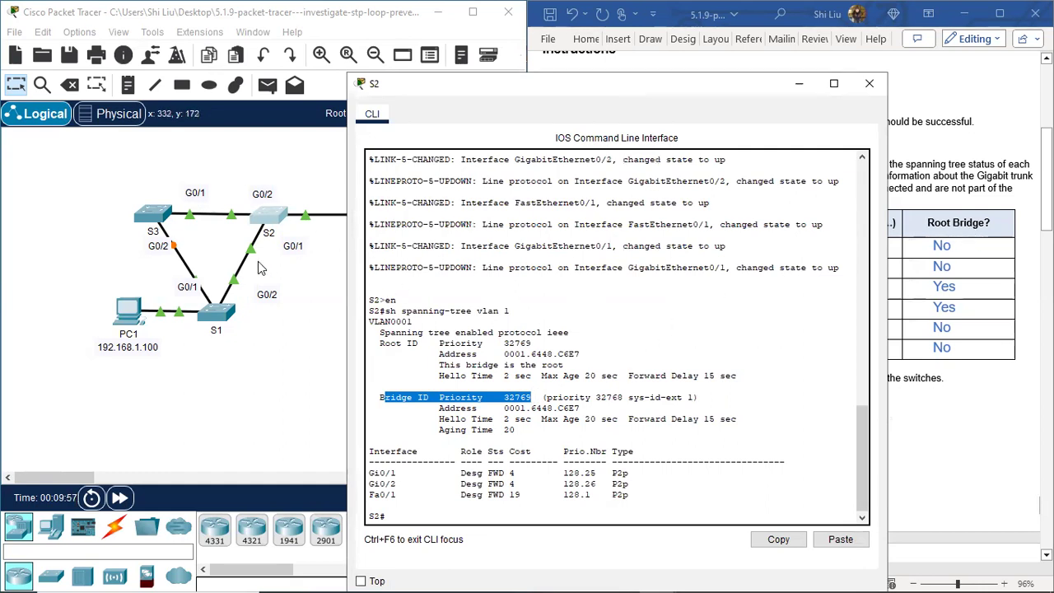
{"action": "left_click", "coordinate": [161, 175]}
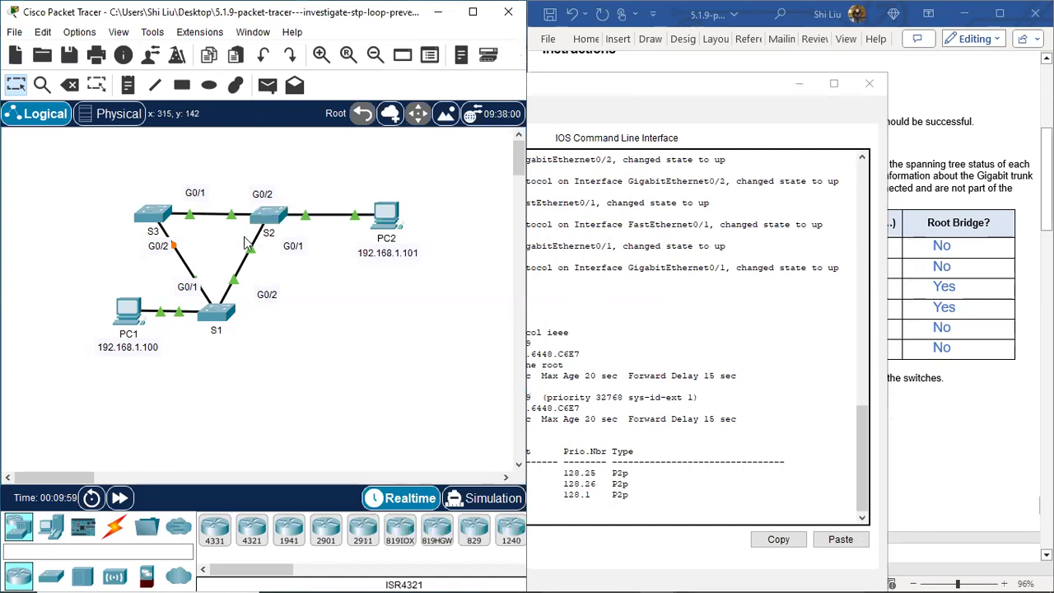
{"action": "left_click", "coordinate": [632, 320]}
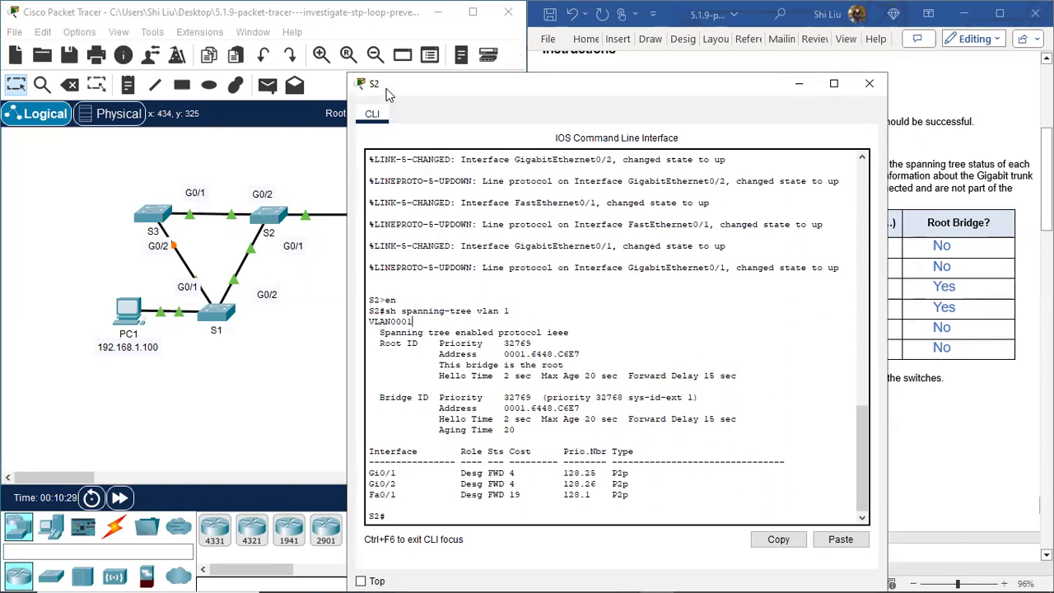
{"action": "left_click_drag", "start_coordinate": [454, 365], "coordinate": [565, 365]}
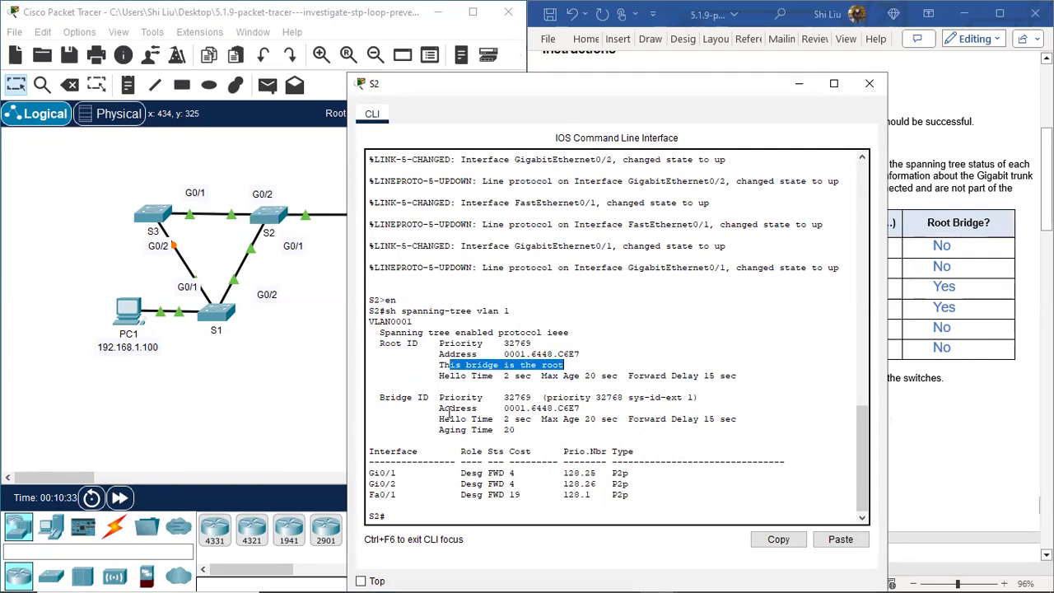
{"action": "left_click_drag", "start_coordinate": [451, 408], "coordinate": [584, 408]}
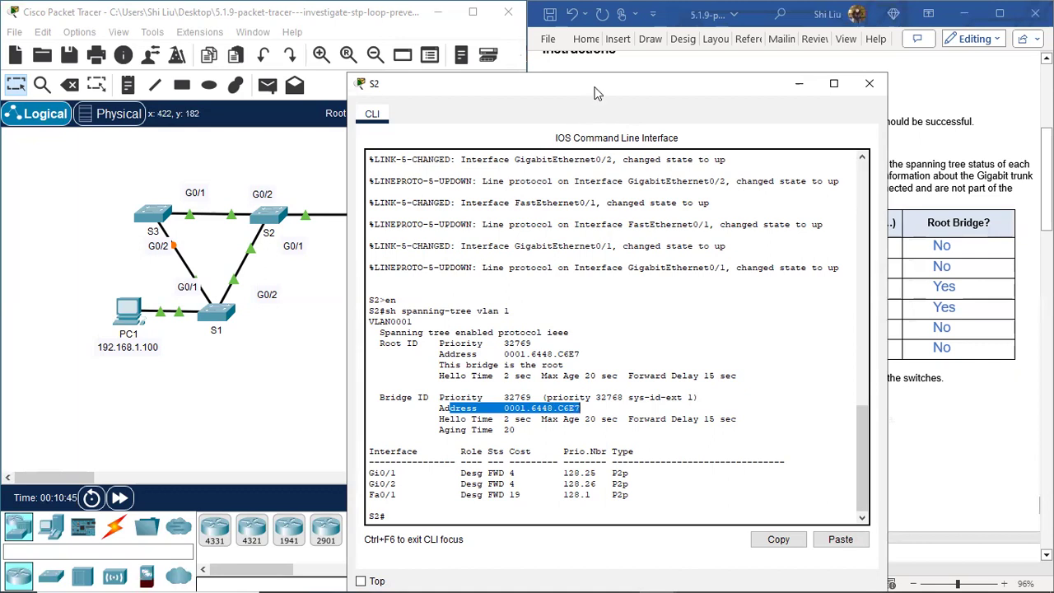
{"action": "left_click_drag", "start_coordinate": [598, 91], "coordinate": [572, 74]}
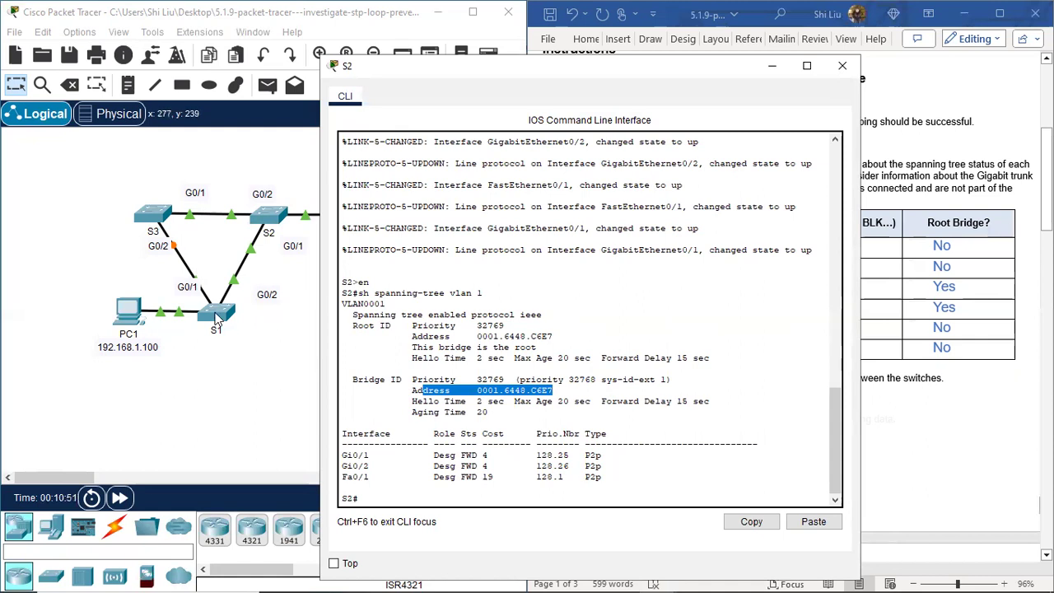
{"action": "left_click", "coordinate": [546, 363]}
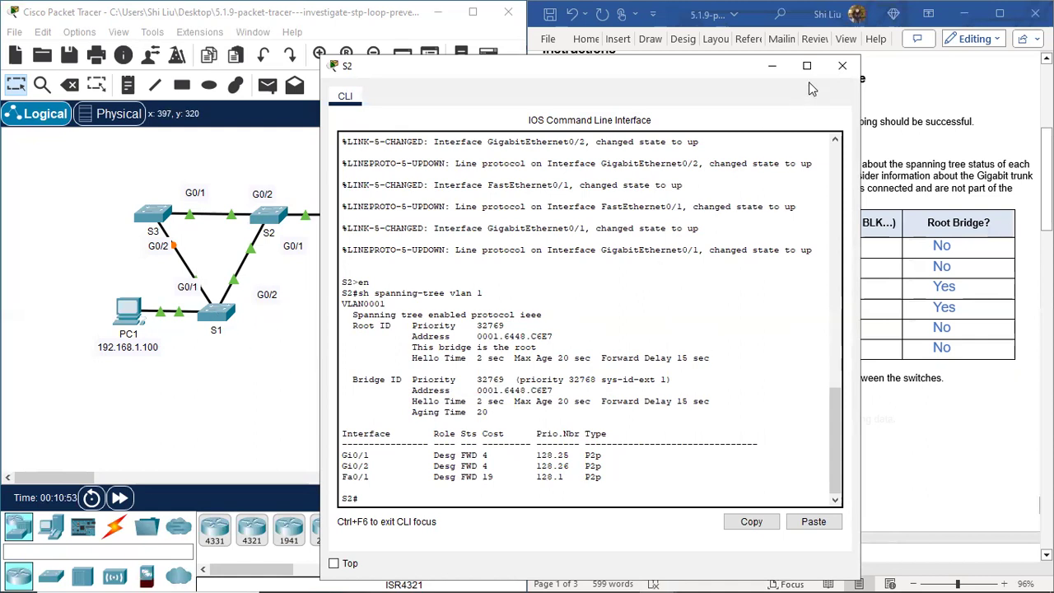
{"action": "left_click", "coordinate": [842, 65]}
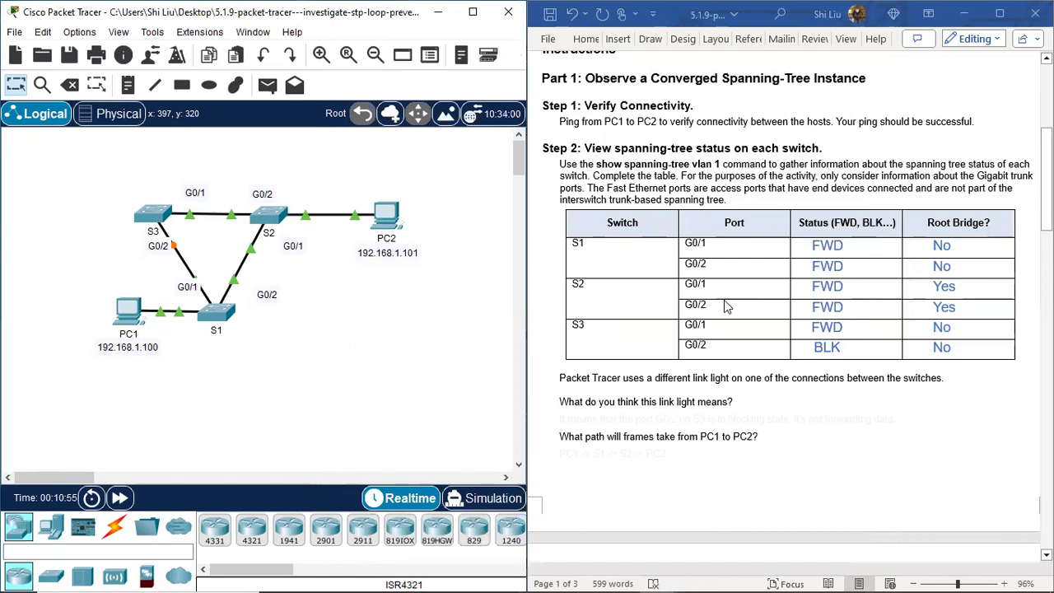
Turn the 'S3 G0/2 is blocking' answer blue and select the PC1-to-PC2 path answer
{"action": "scroll", "coordinate": [725, 306], "scroll_direction": "down", "scroll_amount": 2}
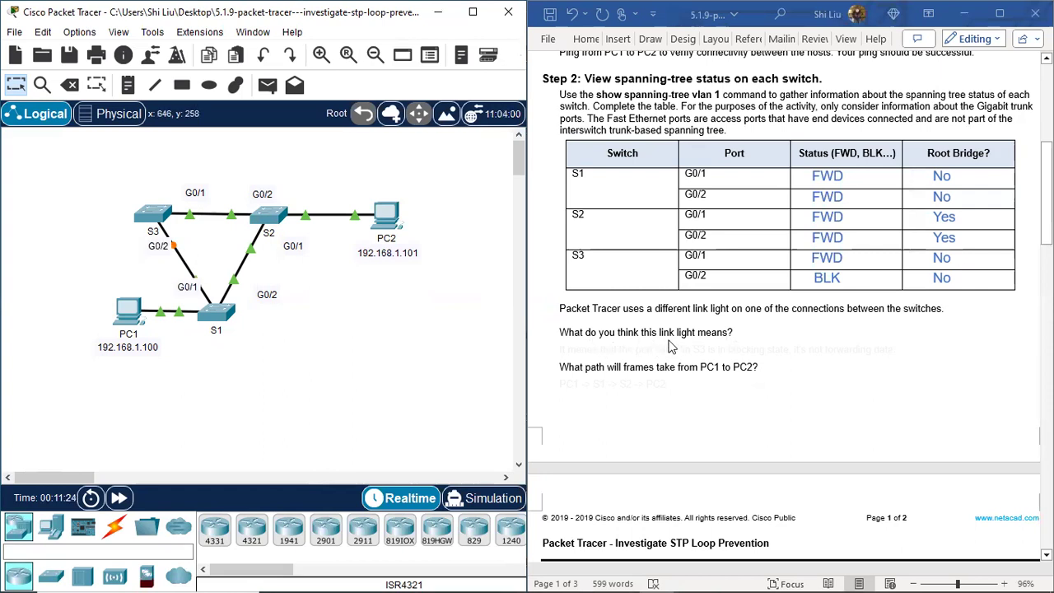
{"action": "left_click", "coordinate": [560, 347]}
{"action": "left_click_drag", "start_coordinate": [579, 349], "coordinate": [910, 351]}
{"action": "left_click", "coordinate": [717, 325]}
{"action": "left_click", "coordinate": [631, 384]}
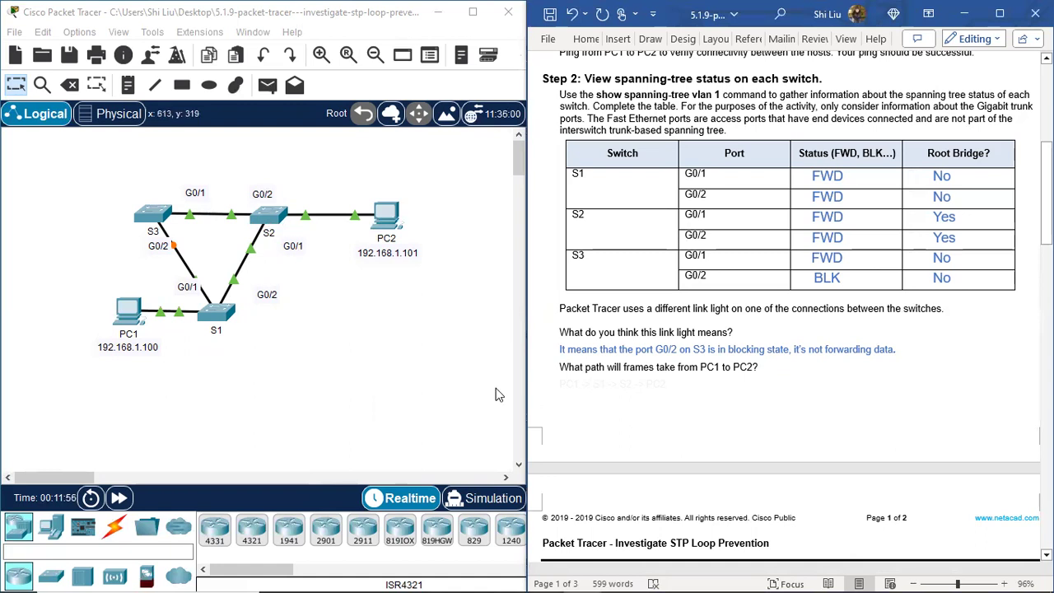
{"action": "left_click_drag", "start_coordinate": [562, 379], "coordinate": [800, 386]}
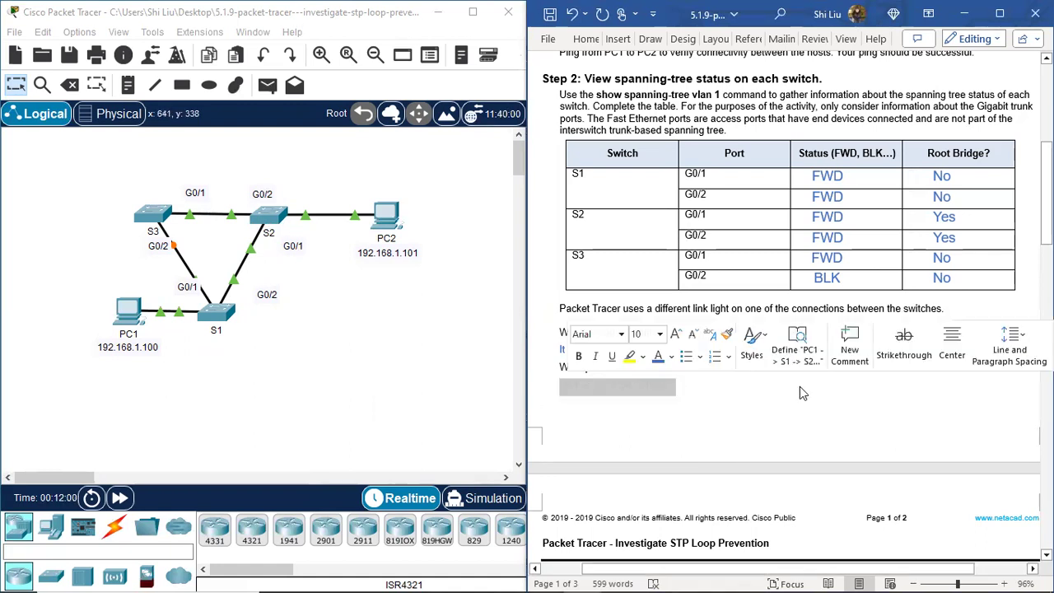
Colour the PC1 -> S1 -> S2 -> PC2 path answer blue
{"action": "left_click", "coordinate": [658, 363]}
{"action": "scroll", "coordinate": [625, 387], "scroll_direction": "down", "scroll_amount": 3}
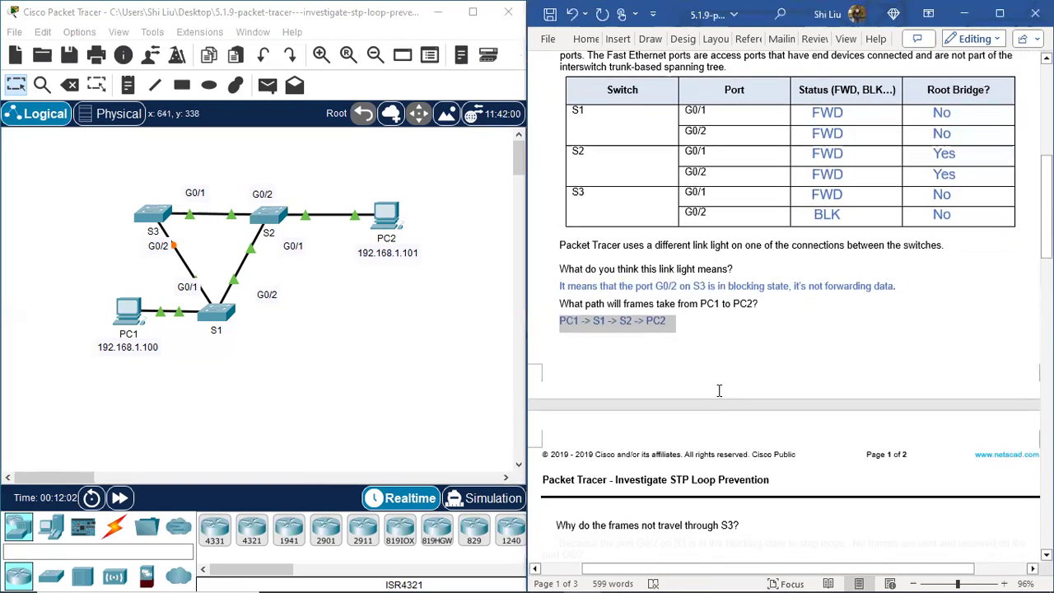
{"action": "left_click", "coordinate": [626, 400]}
{"action": "scroll", "coordinate": [642, 397], "scroll_direction": "down", "scroll_amount": 3}
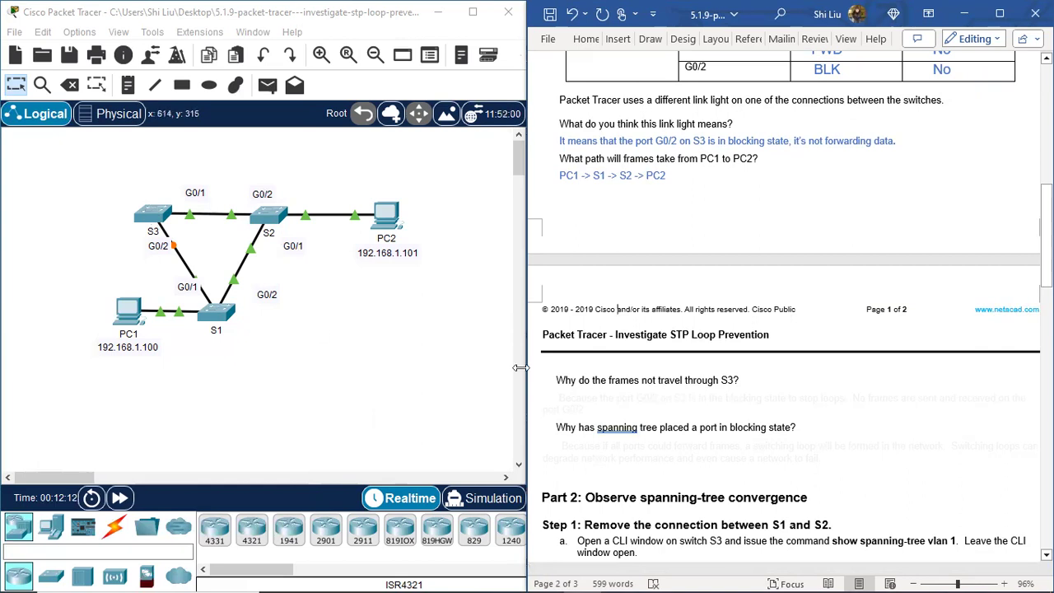
Reveal in blue both lines of the answer on why frames avoid S3
{"action": "left_click_drag", "start_coordinate": [584, 401], "coordinate": [1027, 402]}
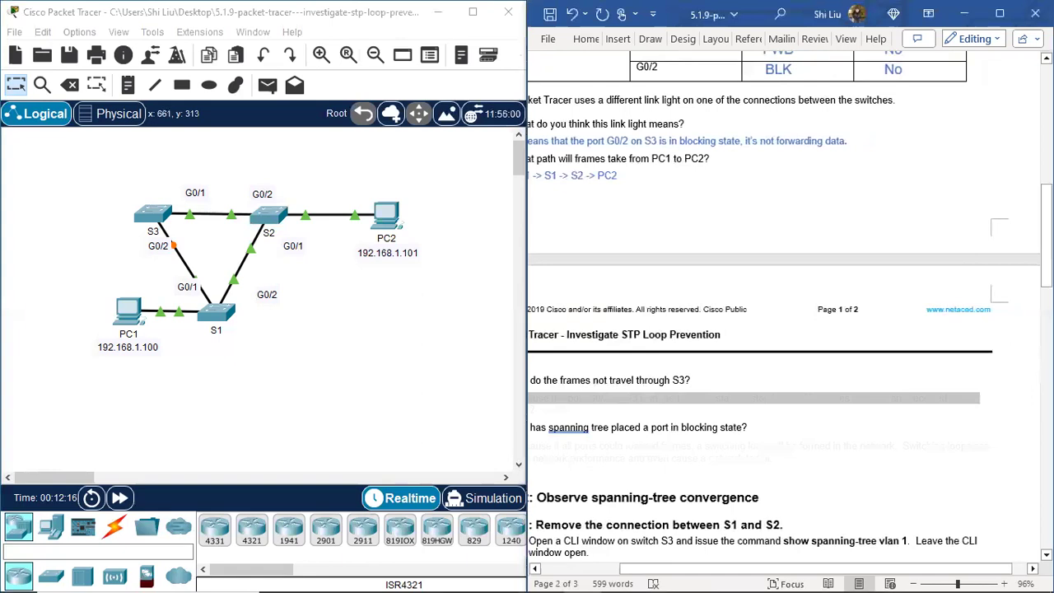
{"action": "left_click", "coordinate": [718, 368]}
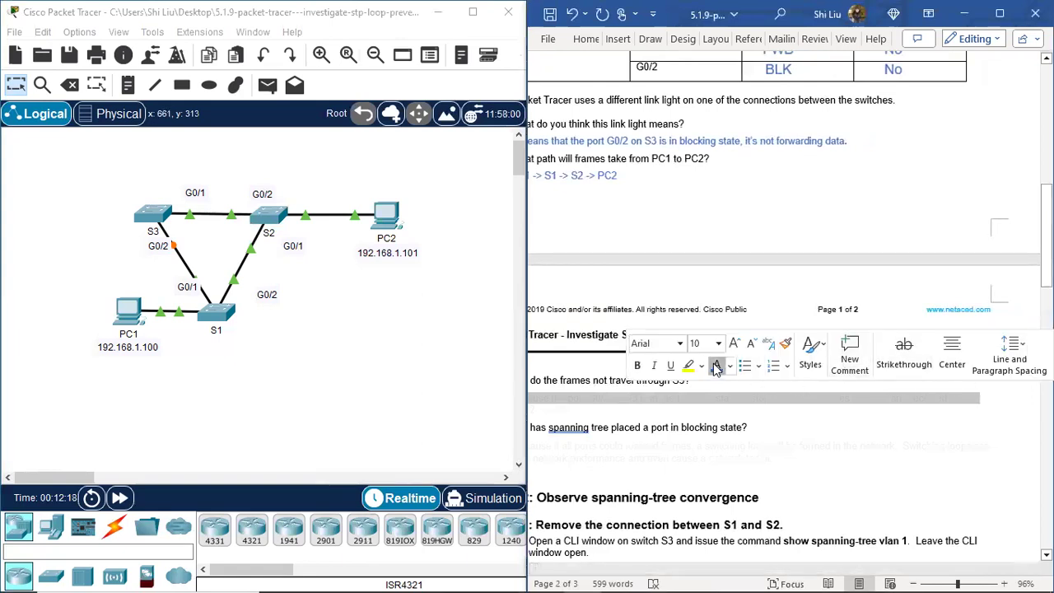
{"action": "scroll", "coordinate": [686, 520], "scroll_direction": "left", "scroll_amount": 3}
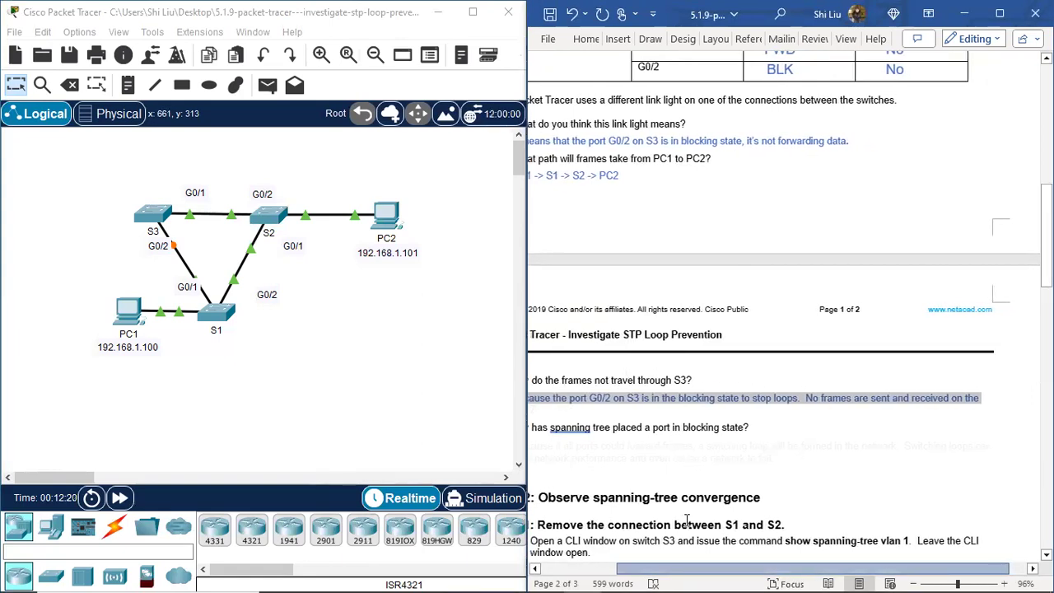
{"action": "scroll", "coordinate": [686, 521], "scroll_direction": "right", "scroll_amount": 1}
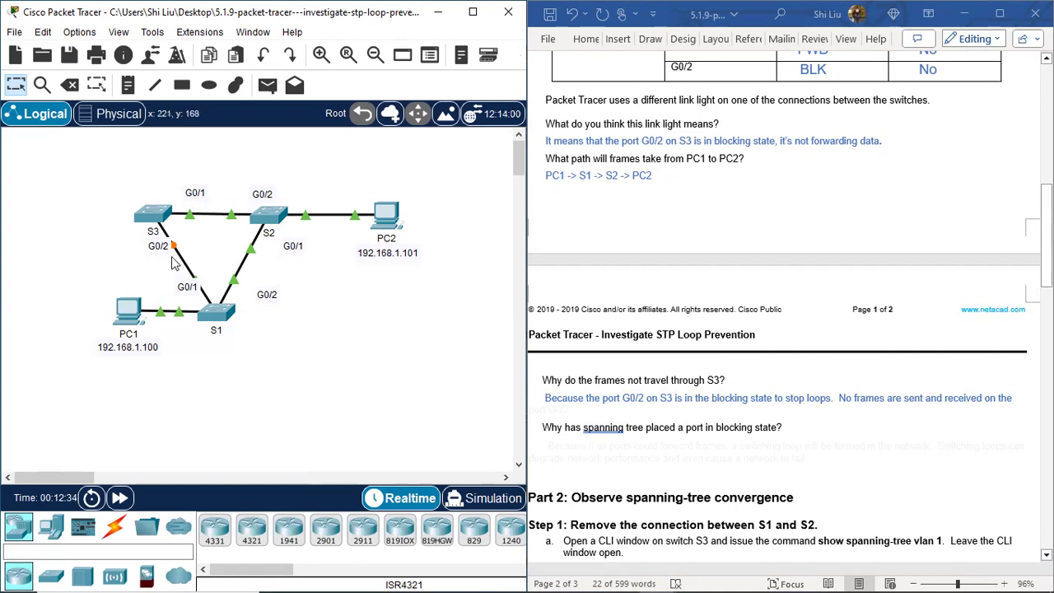
{"action": "triple_click", "coordinate": [550, 416]}
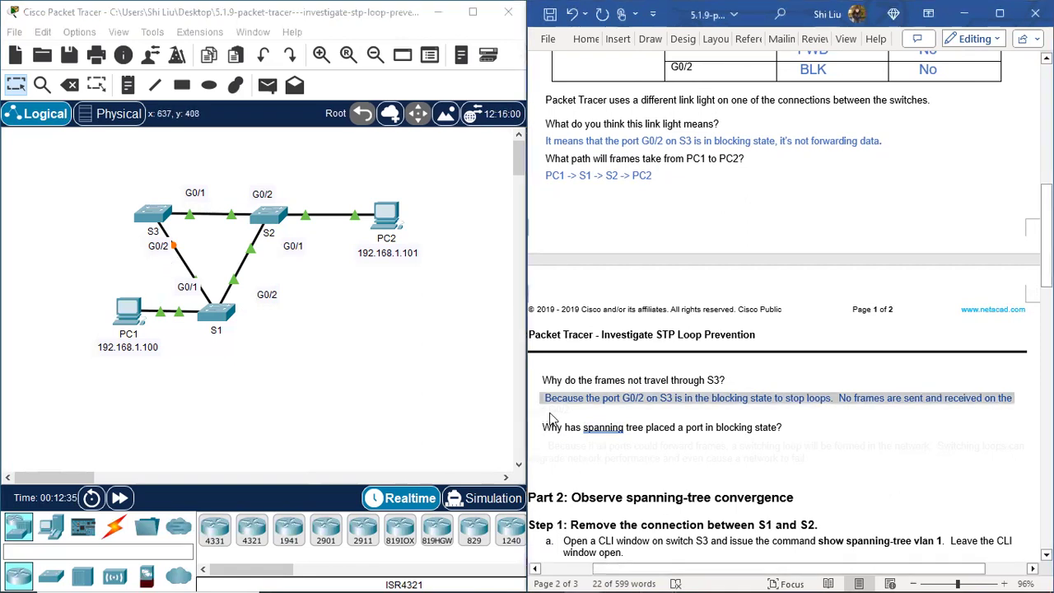
{"action": "left_click_drag", "start_coordinate": [543, 409], "coordinate": [584, 409]}
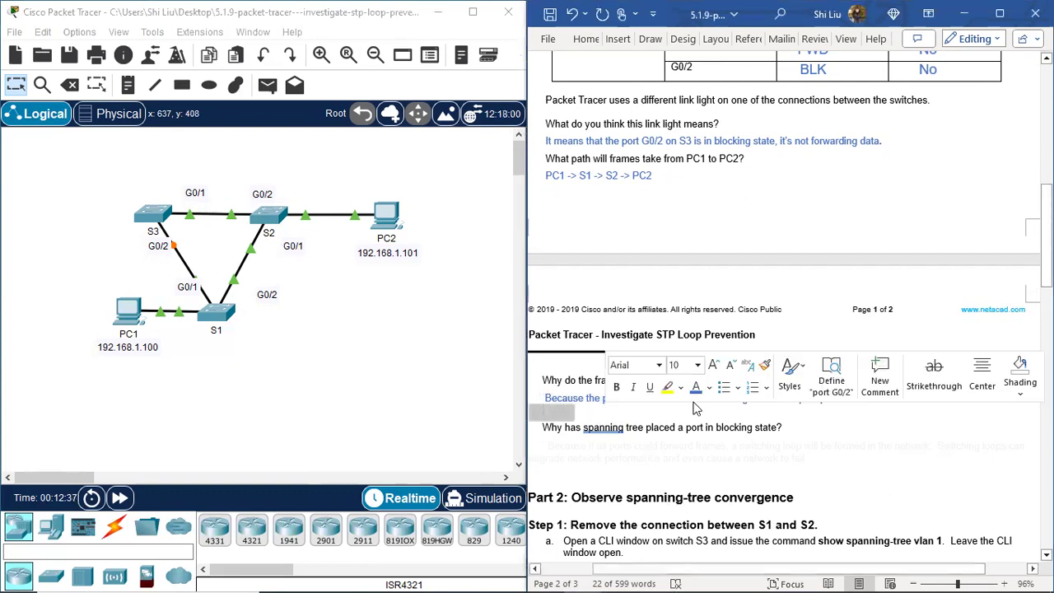
{"action": "left_click", "coordinate": [616, 459]}
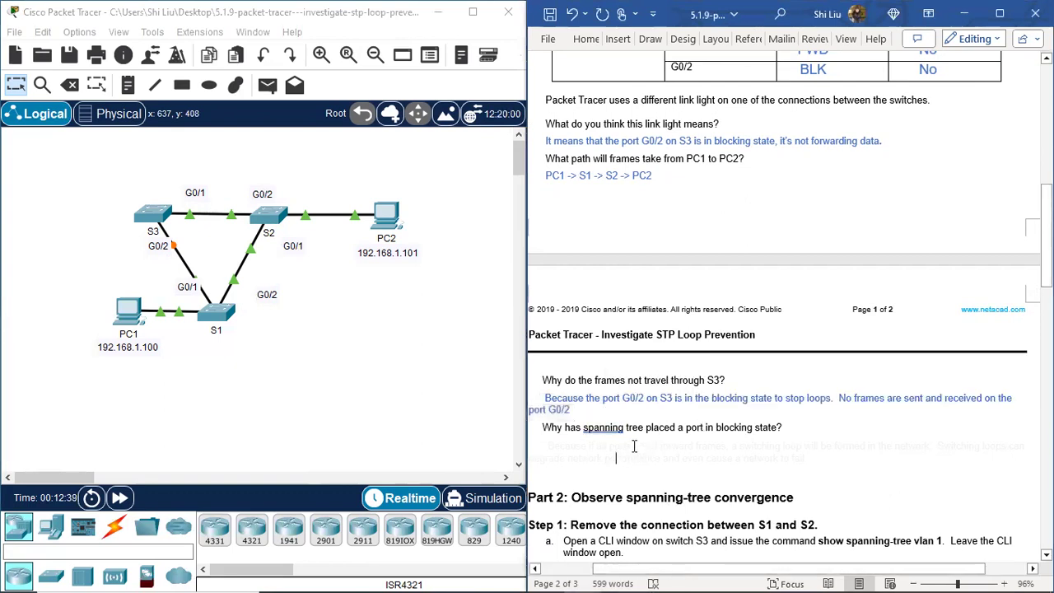
{"action": "scroll", "coordinate": [593, 411], "scroll_direction": "down", "scroll_amount": 2}
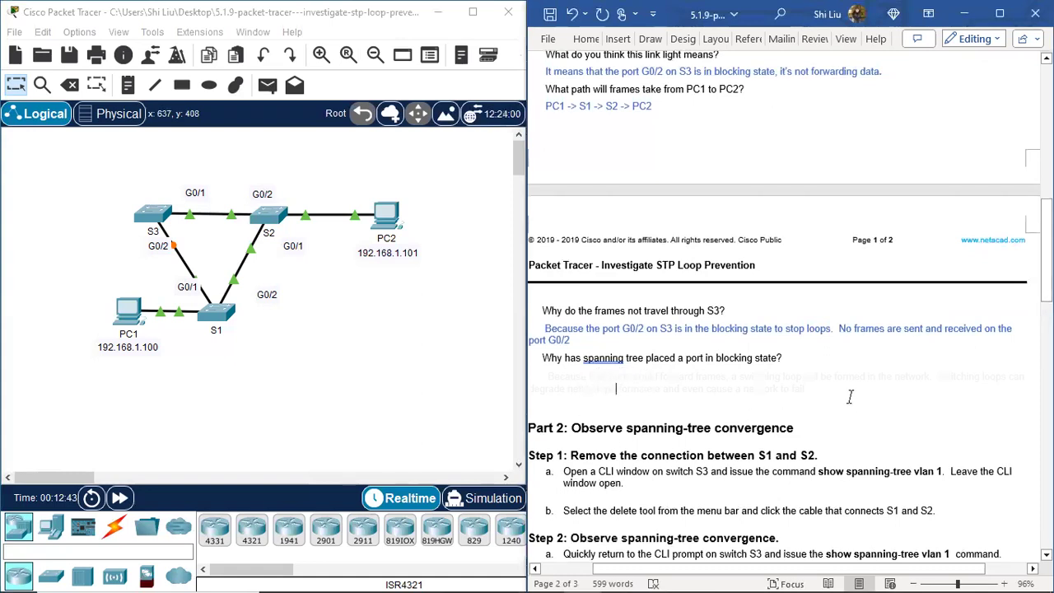
Colour the answer explaining why spanning tree blocks S3's port blue
{"action": "left_click_drag", "start_coordinate": [542, 376], "coordinate": [811, 390]}
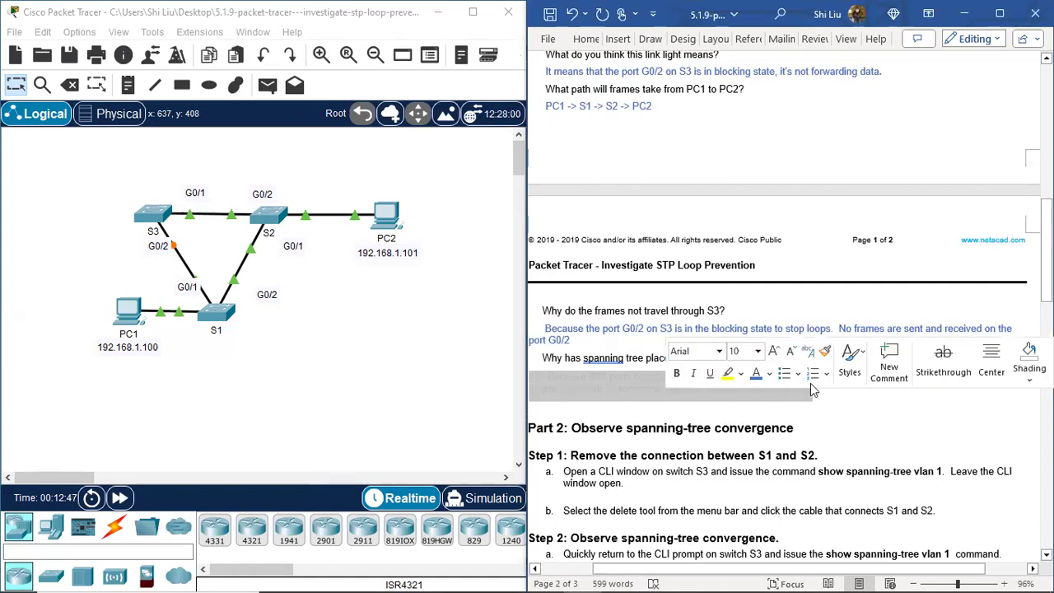
{"action": "left_click", "coordinate": [756, 373]}
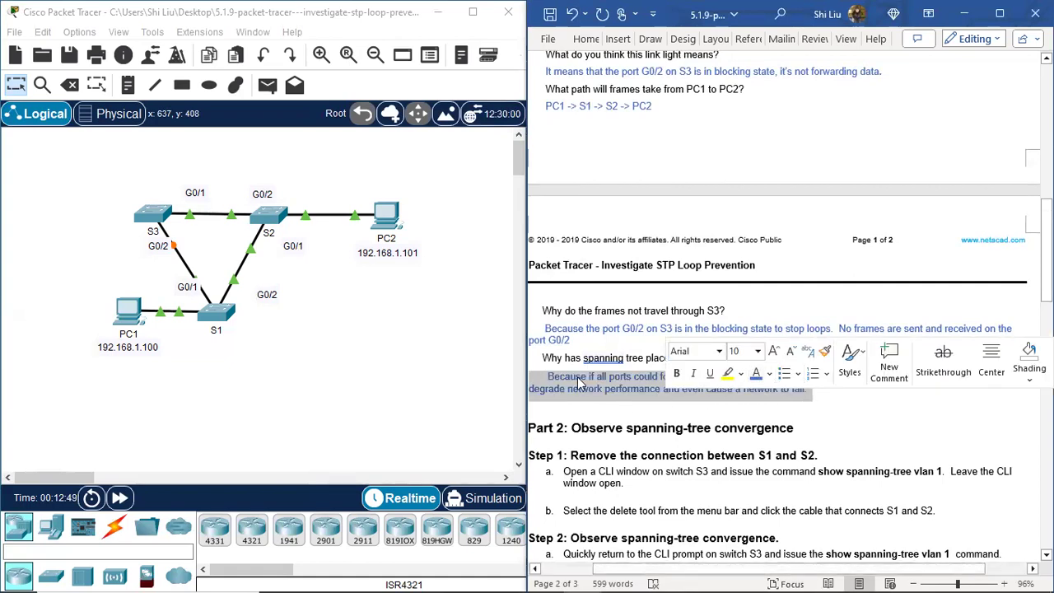
{"action": "left_click", "coordinate": [581, 378]}
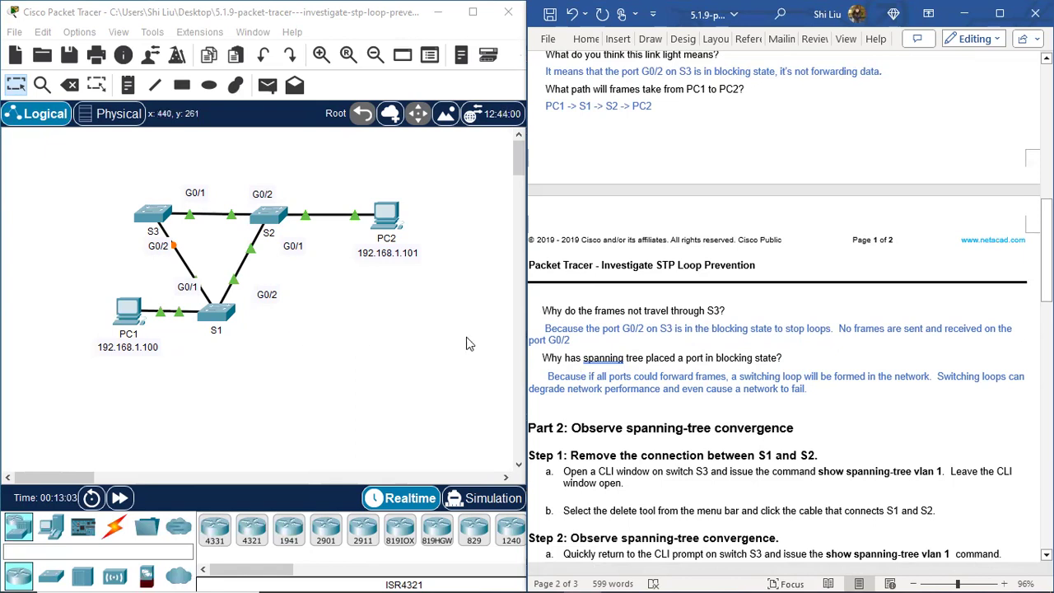
{"action": "scroll", "coordinate": [816, 333], "scroll_direction": "down", "scroll_amount": 4}
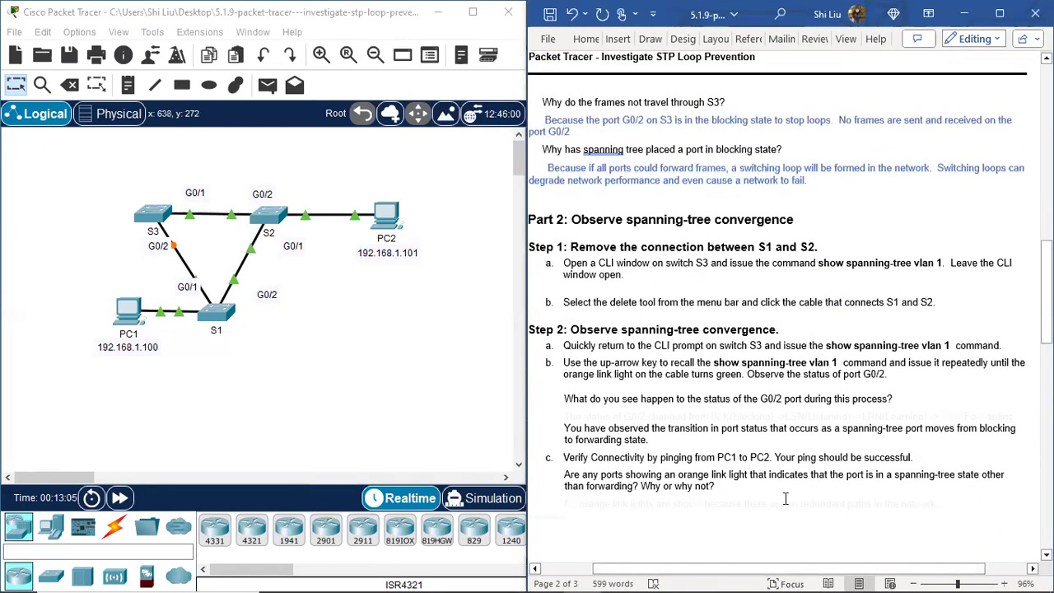
{"action": "scroll", "coordinate": [785, 498], "scroll_direction": "left", "scroll_amount": 2}
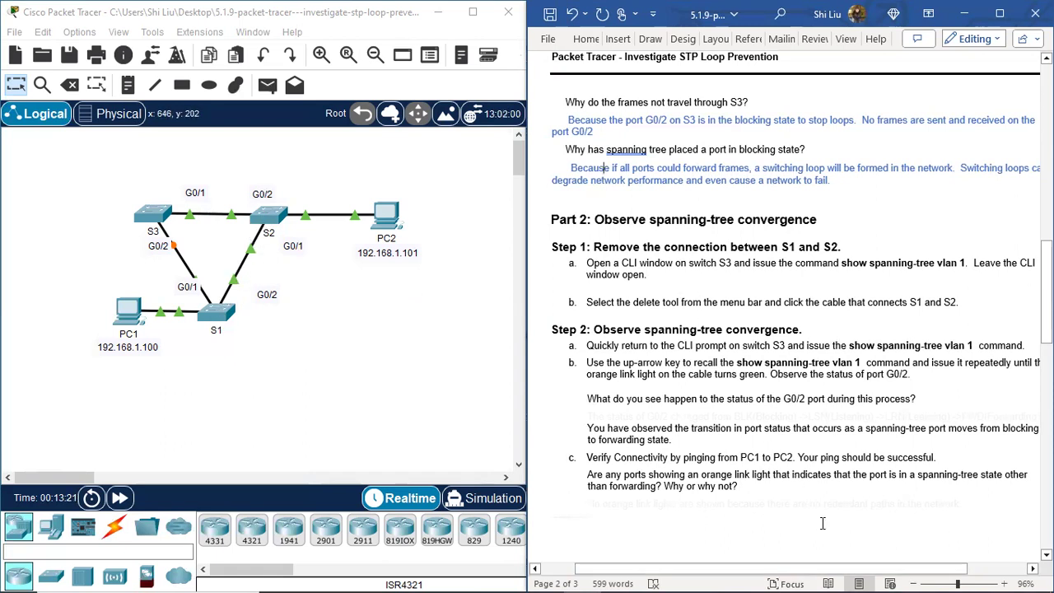
{"action": "scroll", "coordinate": [822, 522], "scroll_direction": "right", "scroll_amount": 2}
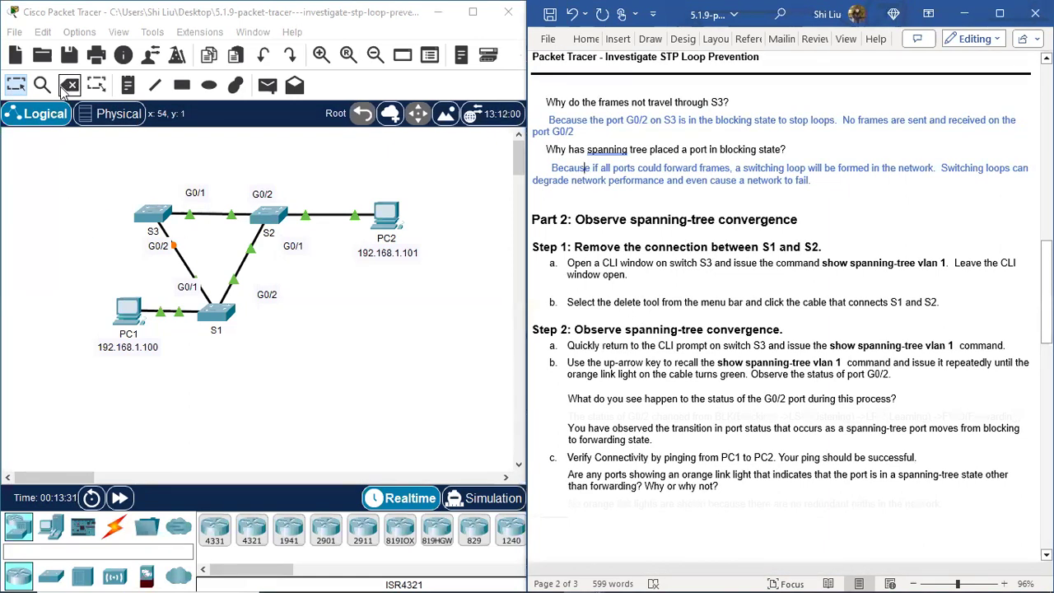
{"action": "scroll", "coordinate": [750, 342], "scroll_direction": "down", "scroll_amount": 2}
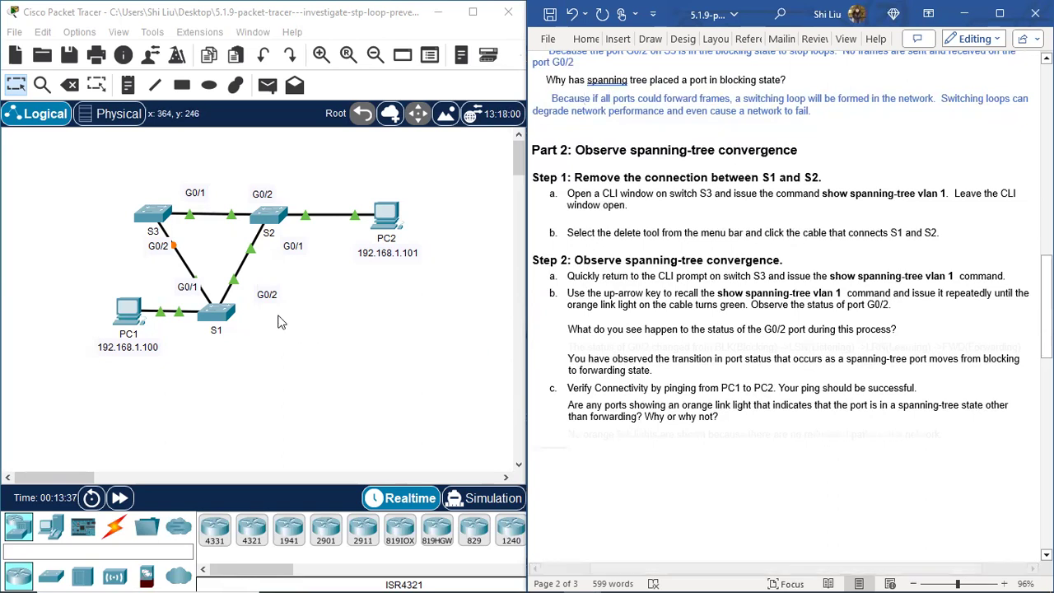
Open S3's CLI beside the topology, then decline the Delete tool's prompt to remove S3
{"action": "left_click", "coordinate": [150, 218]}
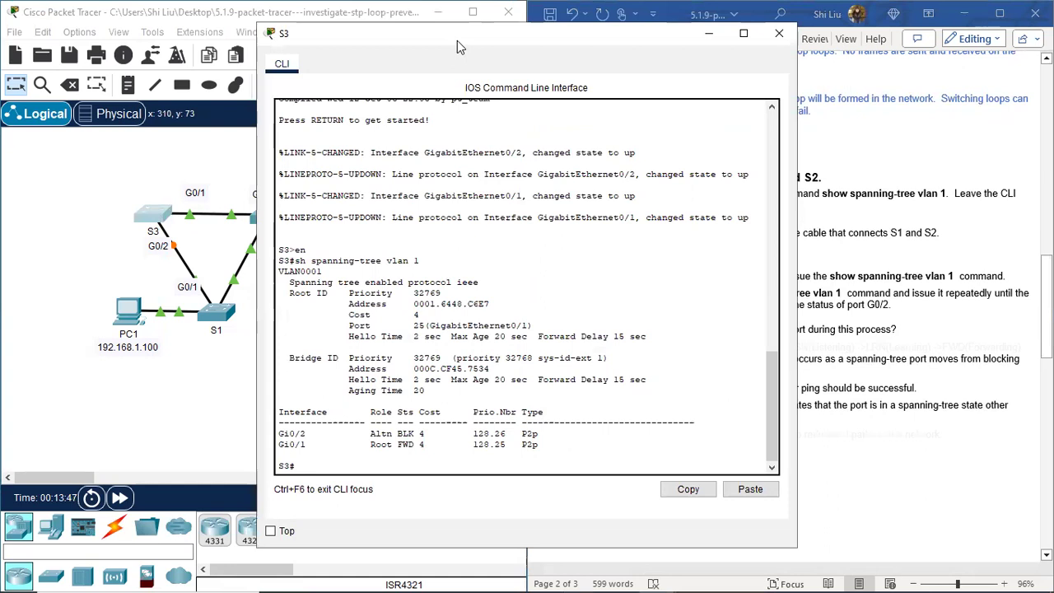
{"action": "left_click_drag", "start_coordinate": [457, 40], "coordinate": [694, 58]}
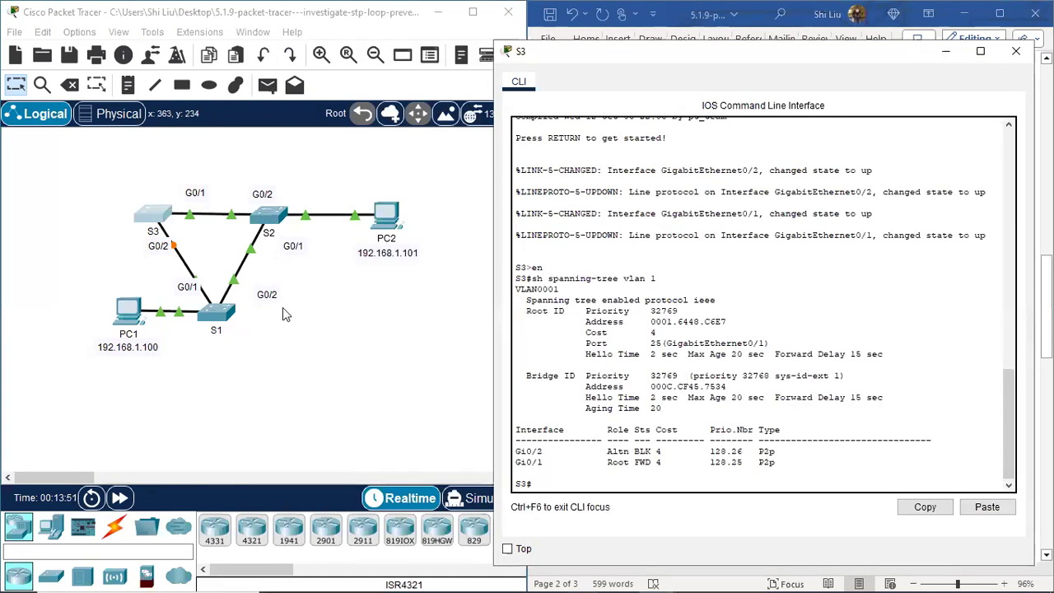
{"action": "left_click", "coordinate": [70, 85]}
{"action": "left_click", "coordinate": [152, 213]}
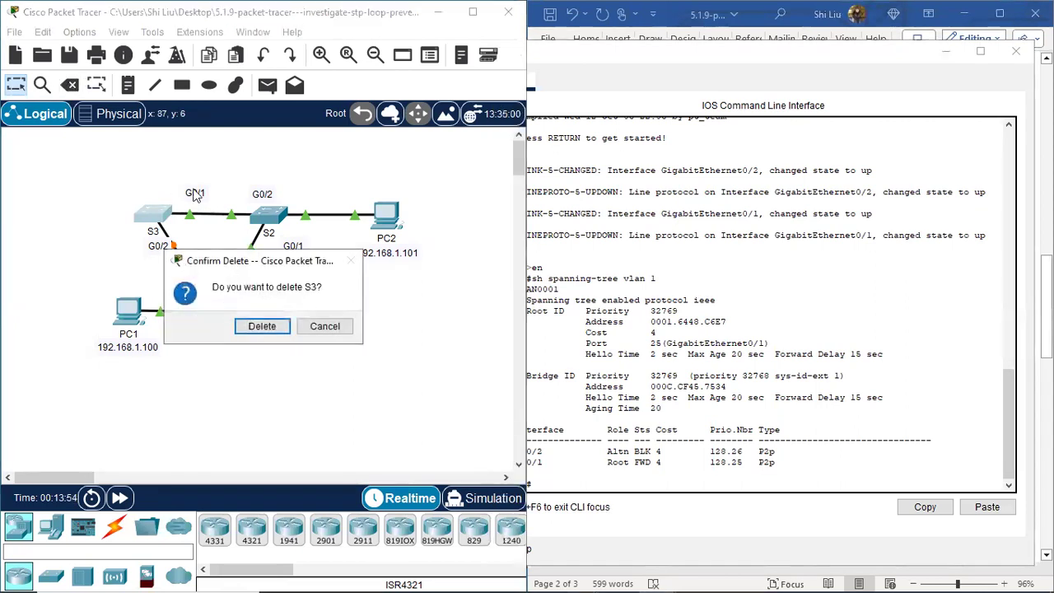
{"action": "left_click", "coordinate": [338, 327]}
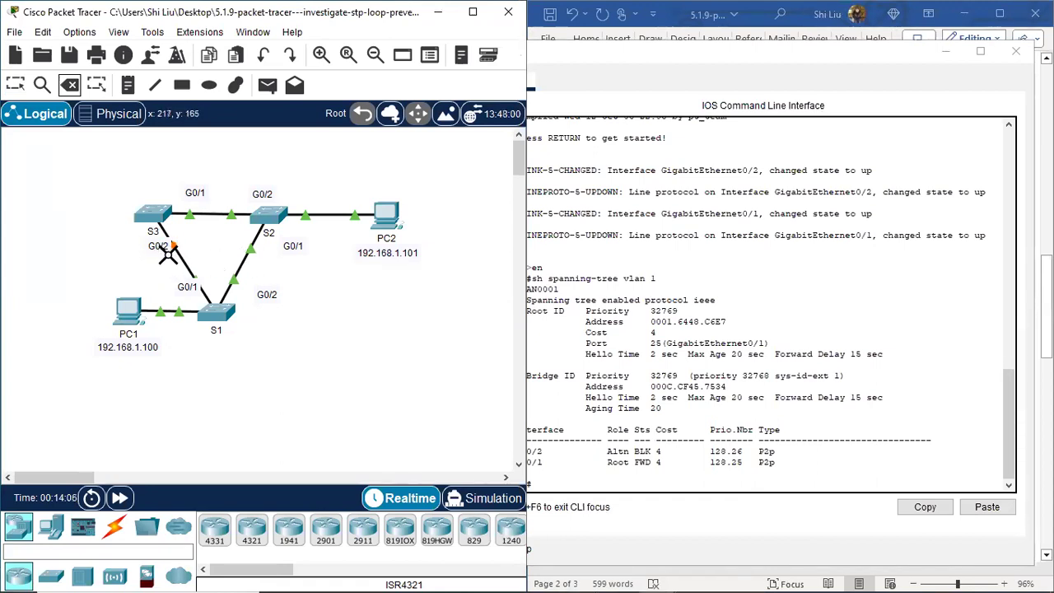
Delete the S1–S2 cable while keeping S3's command line in front
{"action": "left_click", "coordinate": [599, 460]}
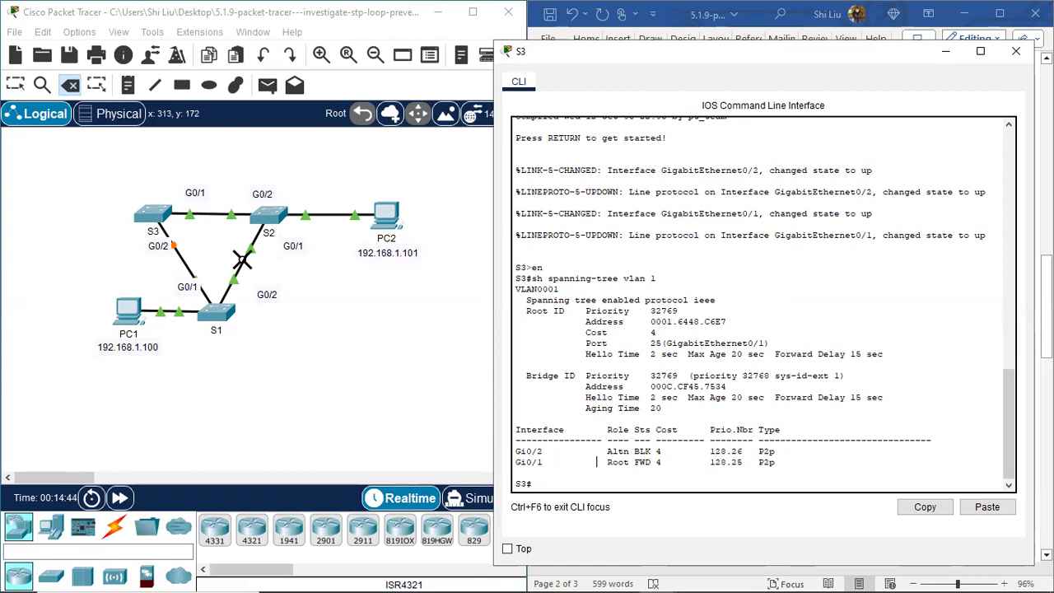
{"action": "left_click", "coordinate": [241, 260]}
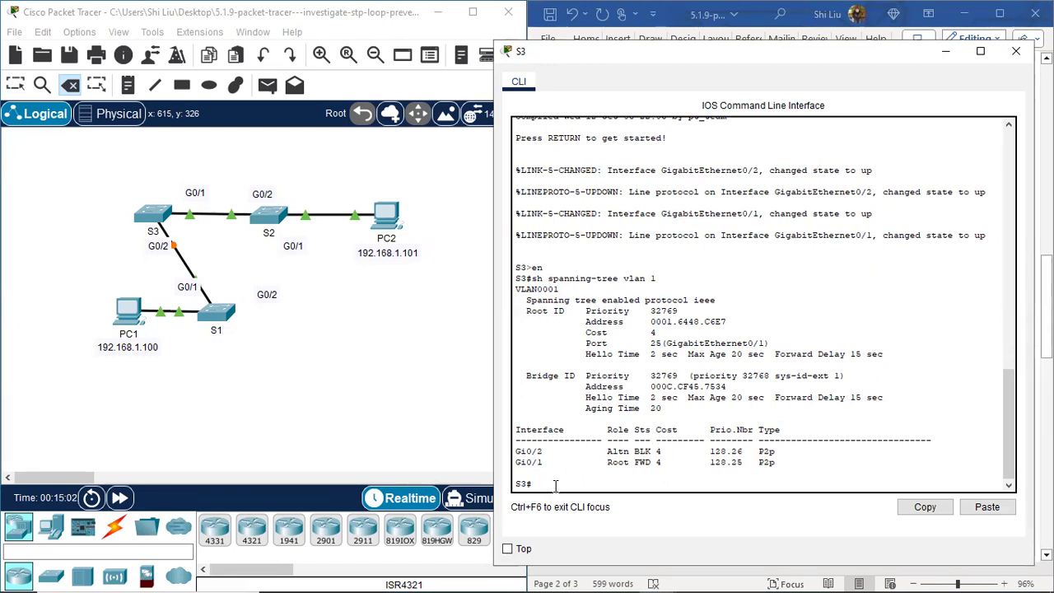
Rerun 'show spanning-tree vlan 1' on S3 until Gi0/2 shows FWD, marking the port name
{"action": "key", "text": "Up"}
{"action": "key", "text": "Return"}
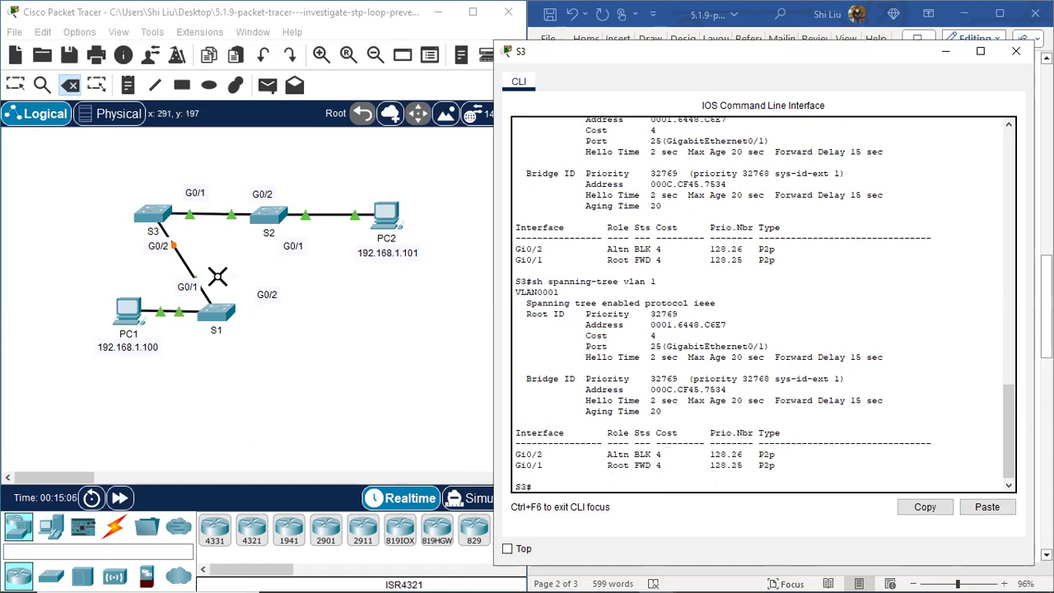
{"action": "key", "text": "Up"}
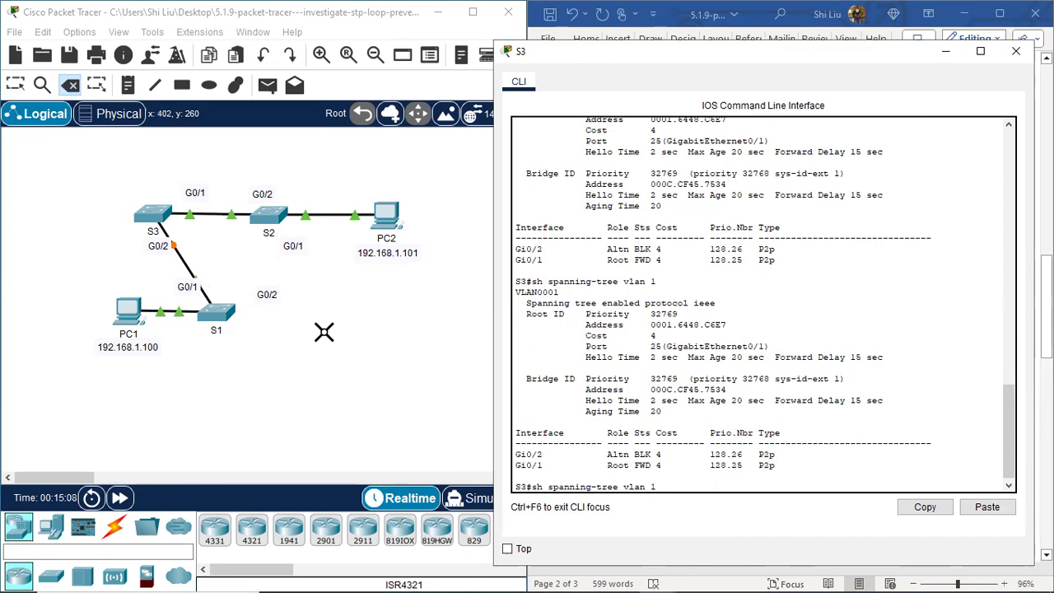
{"action": "key", "text": "Return"}
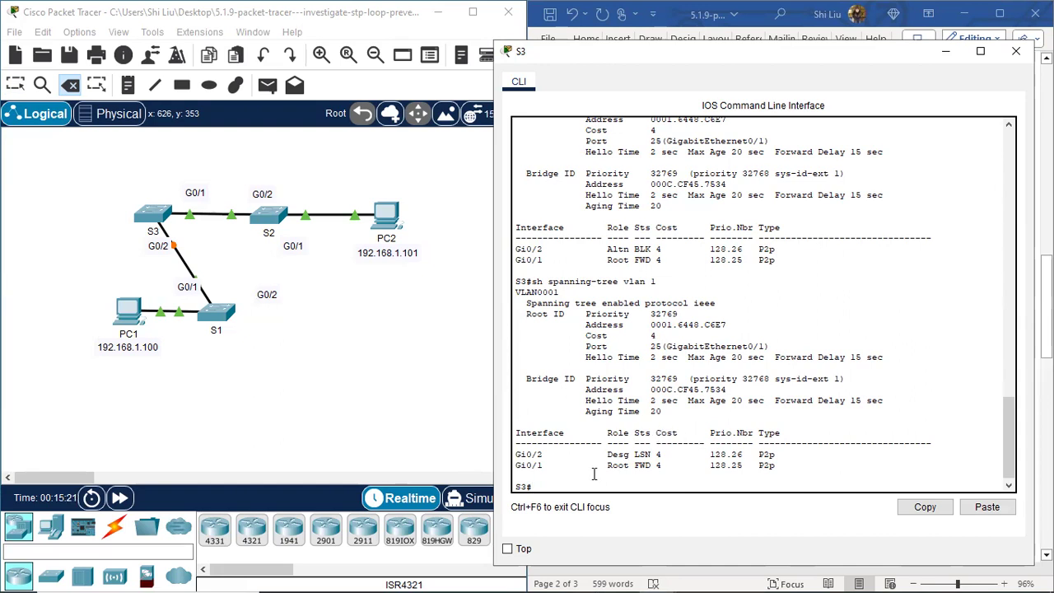
{"action": "key", "text": "Up"}
{"action": "key", "text": "Return"}
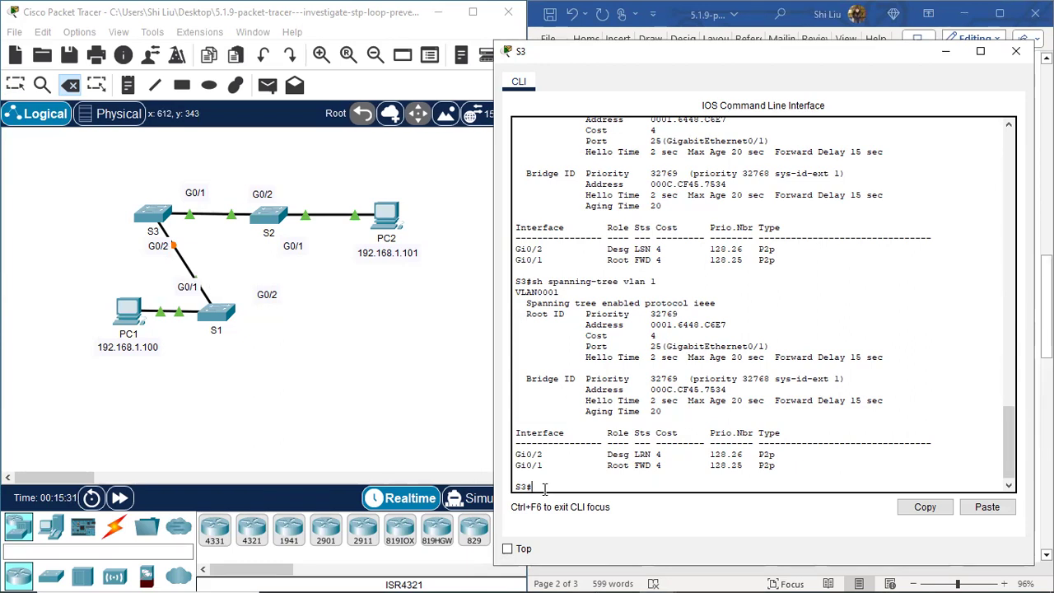
{"action": "key", "text": "Up"}
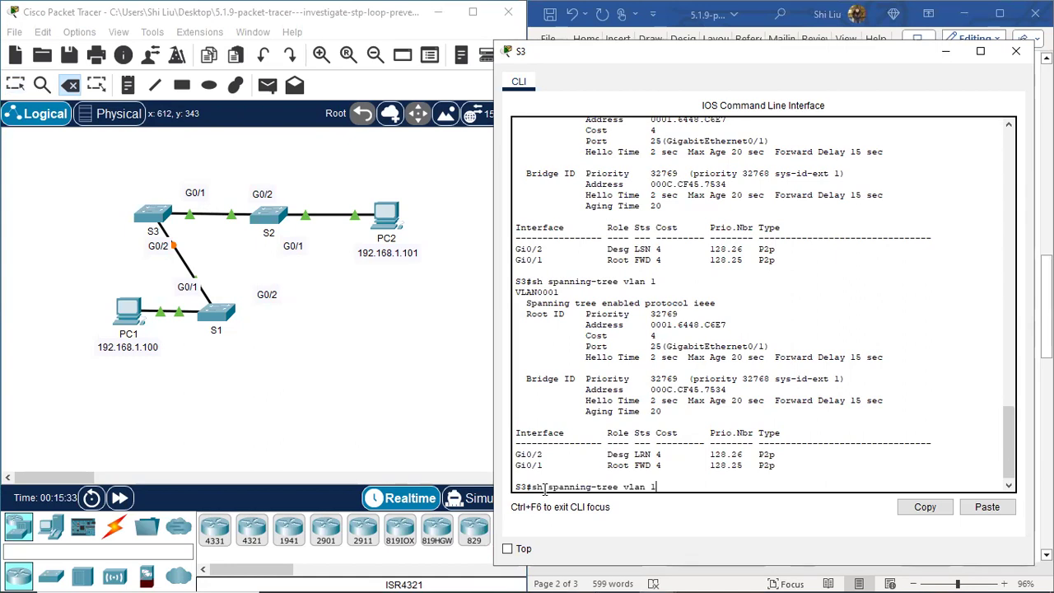
{"action": "key", "text": "Down"}
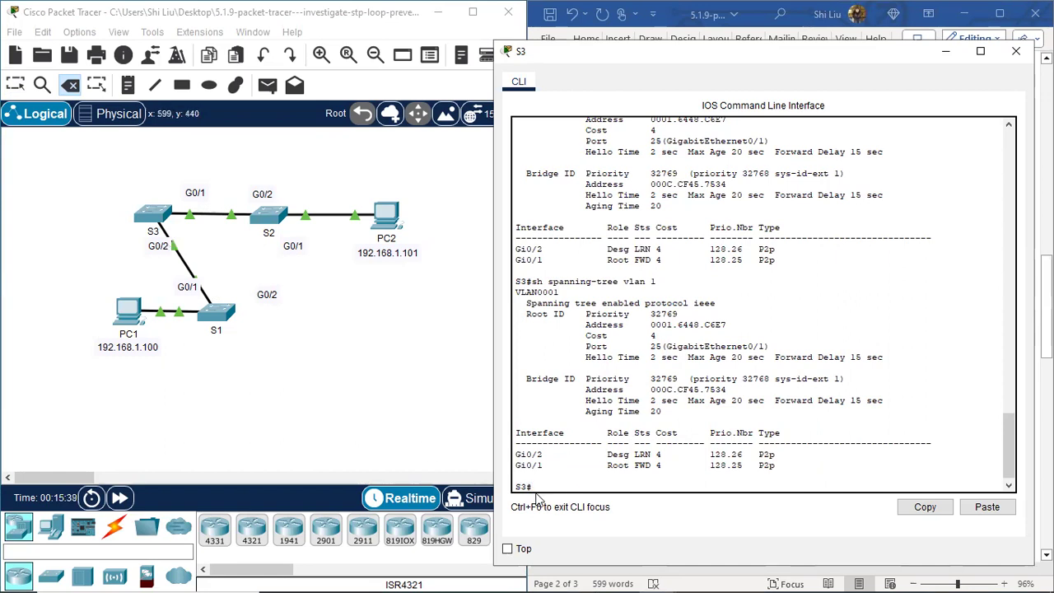
{"action": "key", "text": "Up"}
{"action": "key", "text": "Return"}
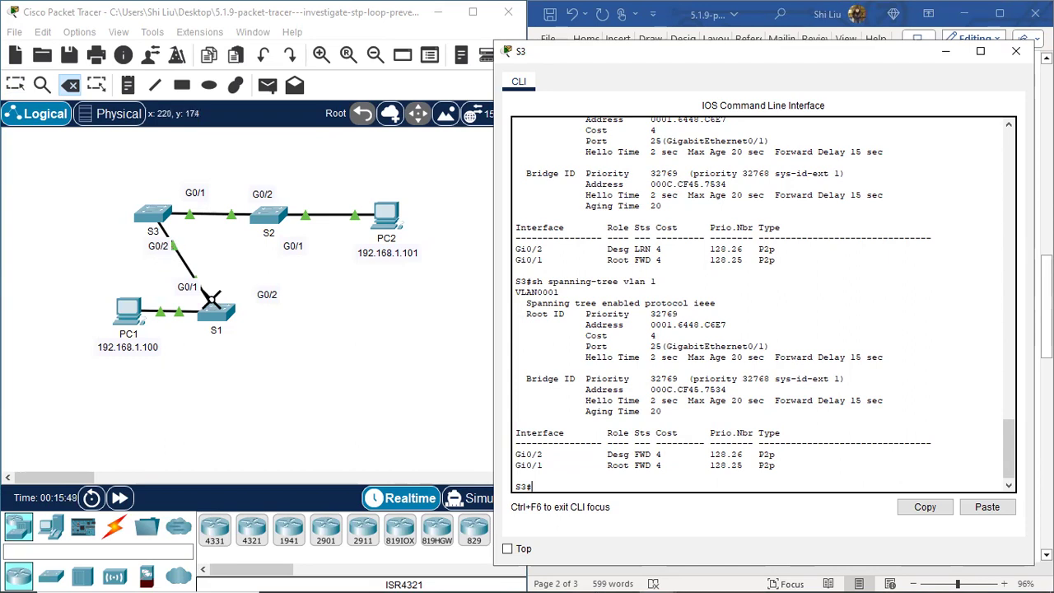
{"action": "left_click_drag", "start_coordinate": [528, 454], "coordinate": [590, 453]}
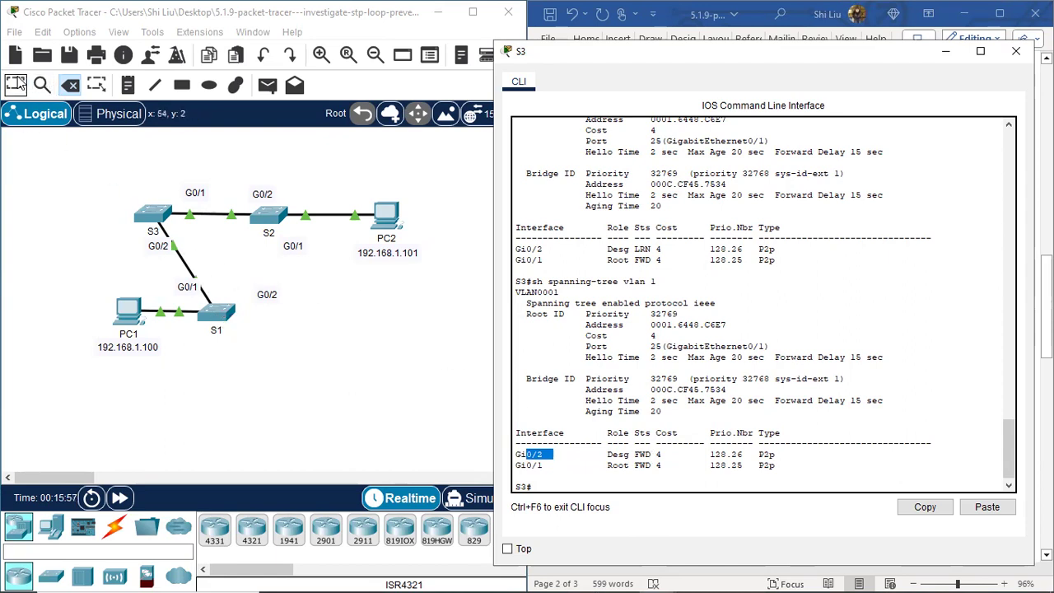
Return to the Select tool and move S3's console to the left edge
{"action": "left_click", "coordinate": [18, 84]}
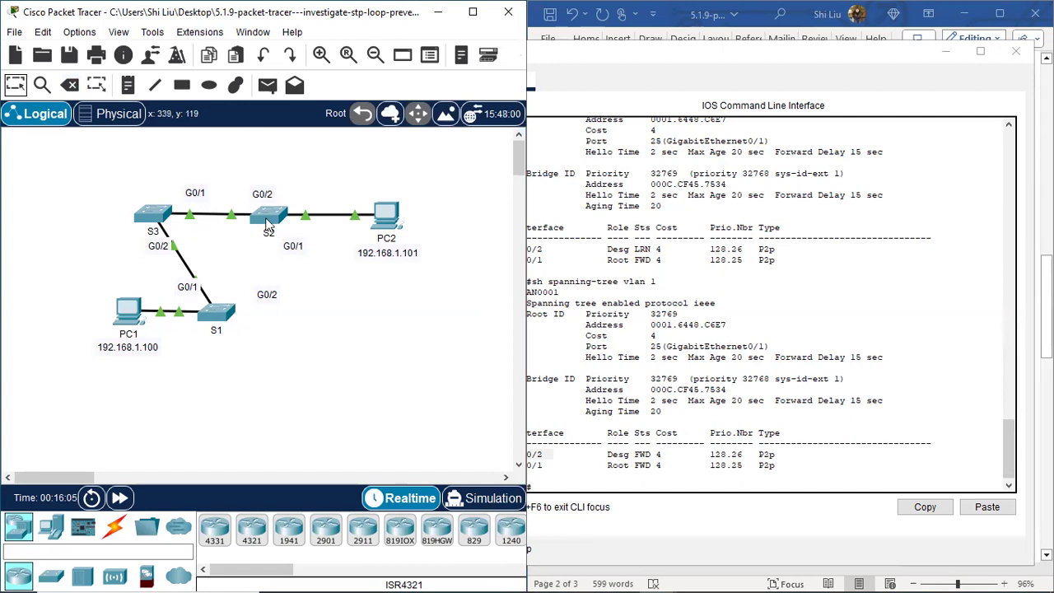
{"action": "left_click", "coordinate": [770, 66]}
{"action": "left_click_drag", "start_coordinate": [746, 70], "coordinate": [252, 56]}
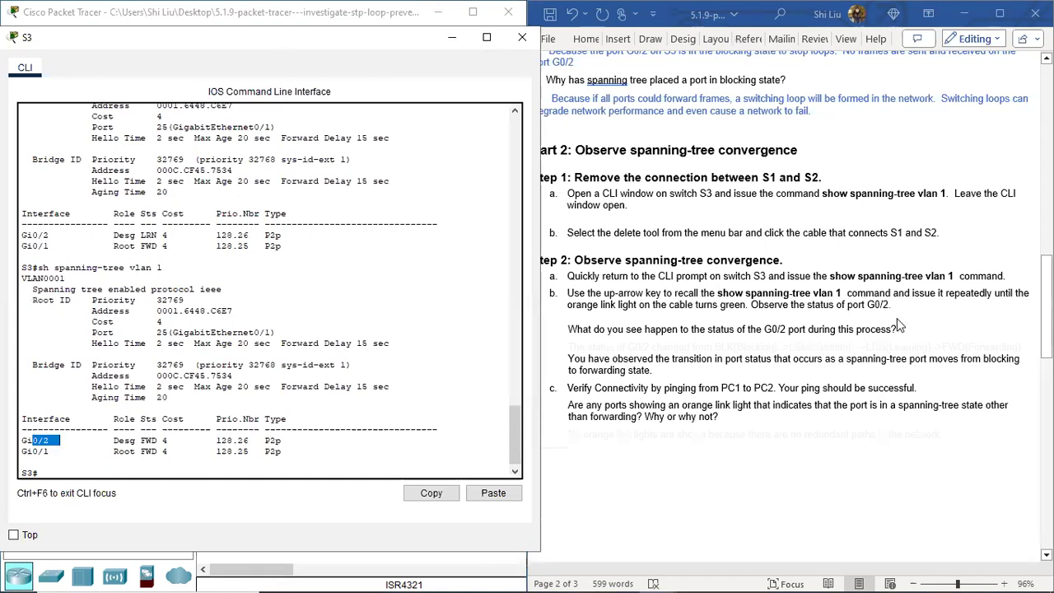
Highlight Gi0/2's BLK, LSN and final FWD states in S3's spanning-tree output
{"action": "scroll", "coordinate": [217, 340], "scroll_direction": "up", "scroll_amount": 10}
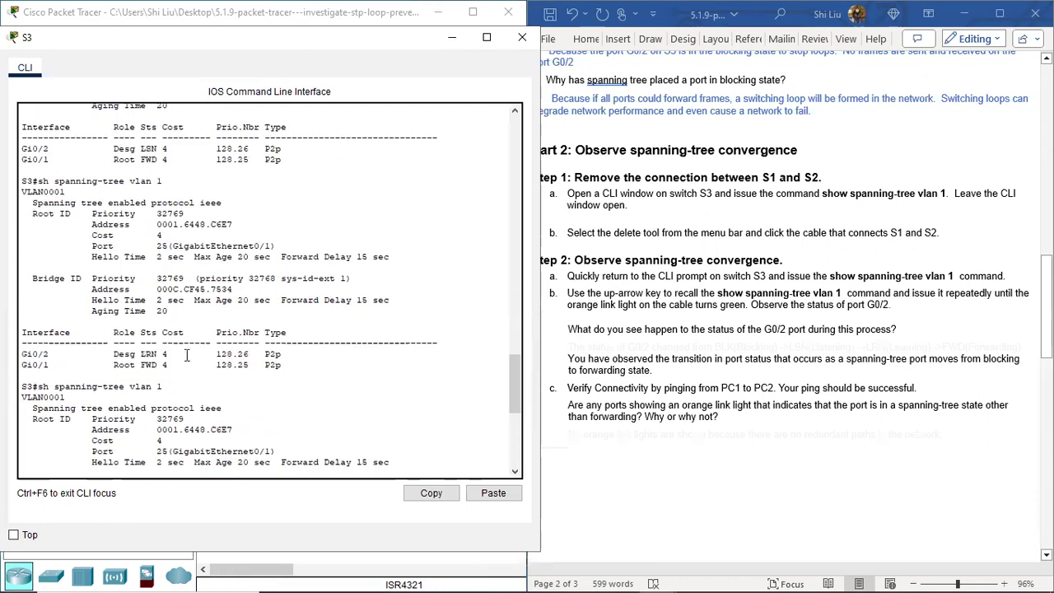
{"action": "scroll", "coordinate": [217, 339], "scroll_direction": "up", "scroll_amount": 3}
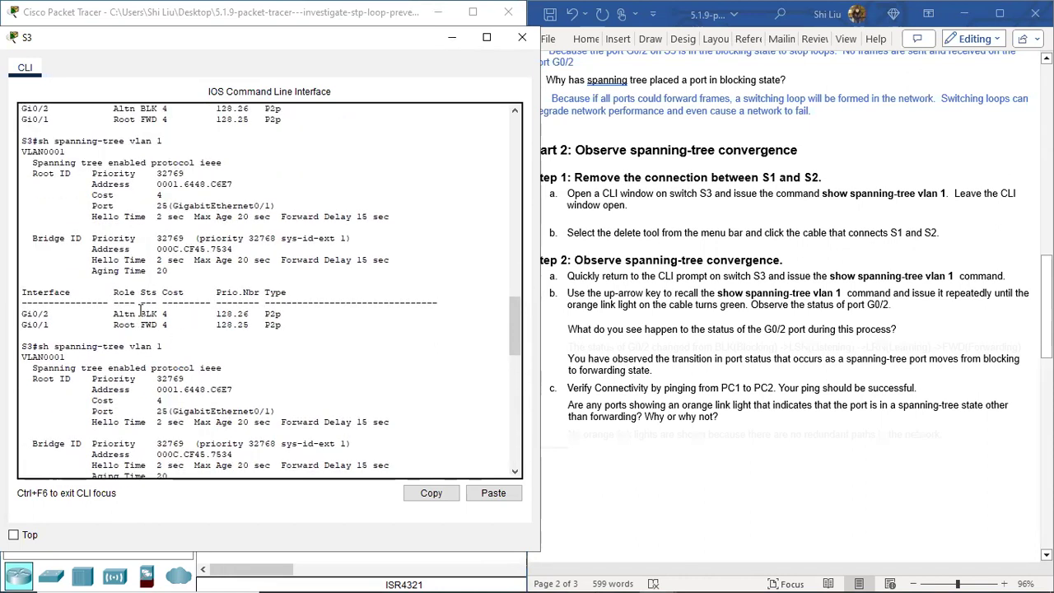
{"action": "left_click_drag", "start_coordinate": [140, 313], "coordinate": [162, 314]}
{"action": "scroll", "coordinate": [200, 335], "scroll_direction": "down", "scroll_amount": 6}
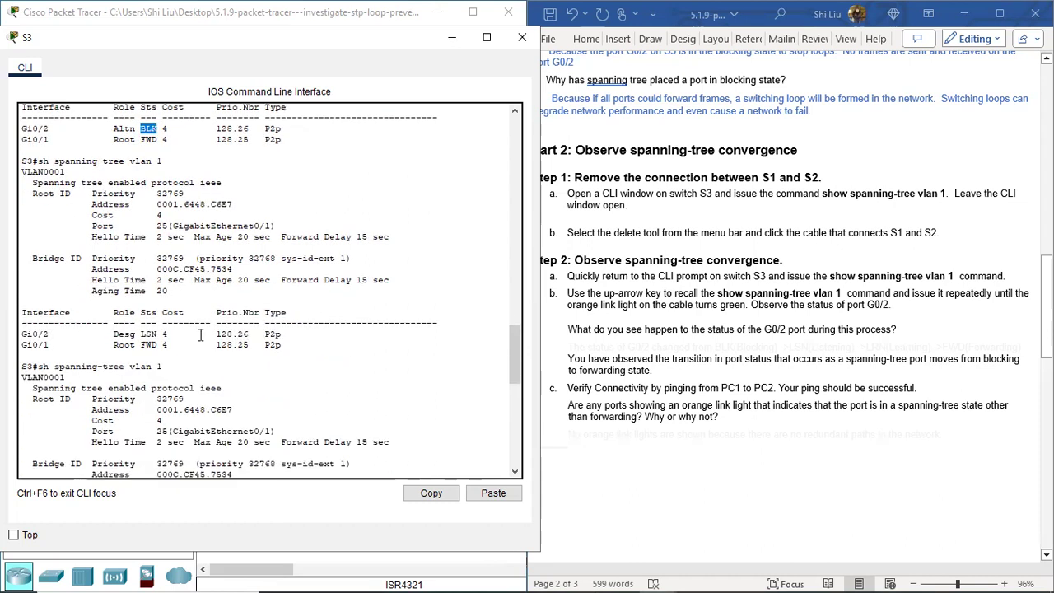
{"action": "left_click_drag", "start_coordinate": [139, 335], "coordinate": [180, 308]}
{"action": "scroll", "coordinate": [173, 334], "scroll_direction": "down", "scroll_amount": 7}
{"action": "scroll", "coordinate": [211, 350], "scroll_direction": "down", "scroll_amount": 7}
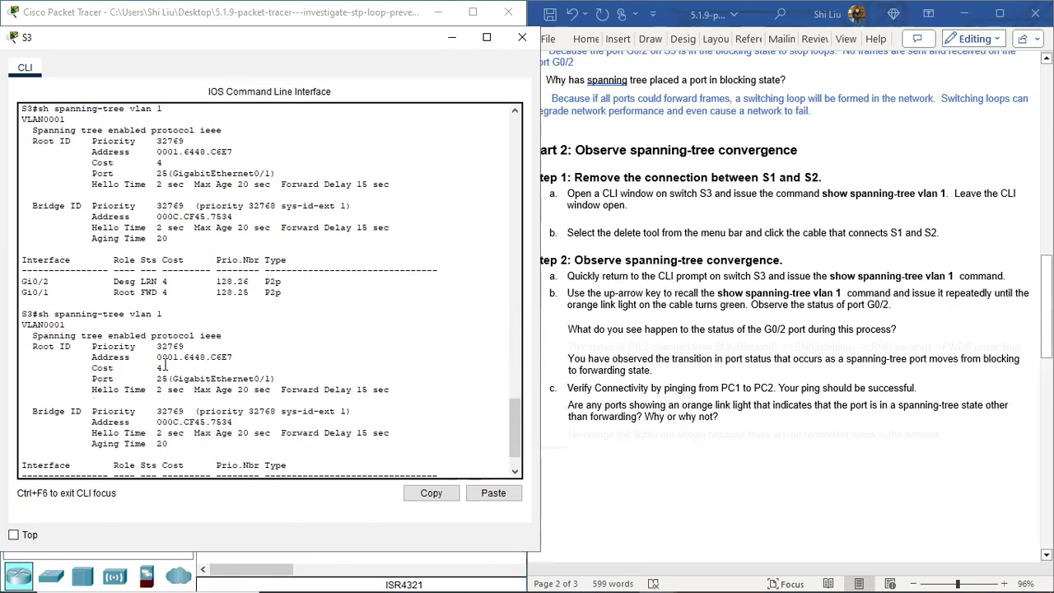
{"action": "scroll", "coordinate": [192, 420], "scroll_direction": "down", "scroll_amount": 2}
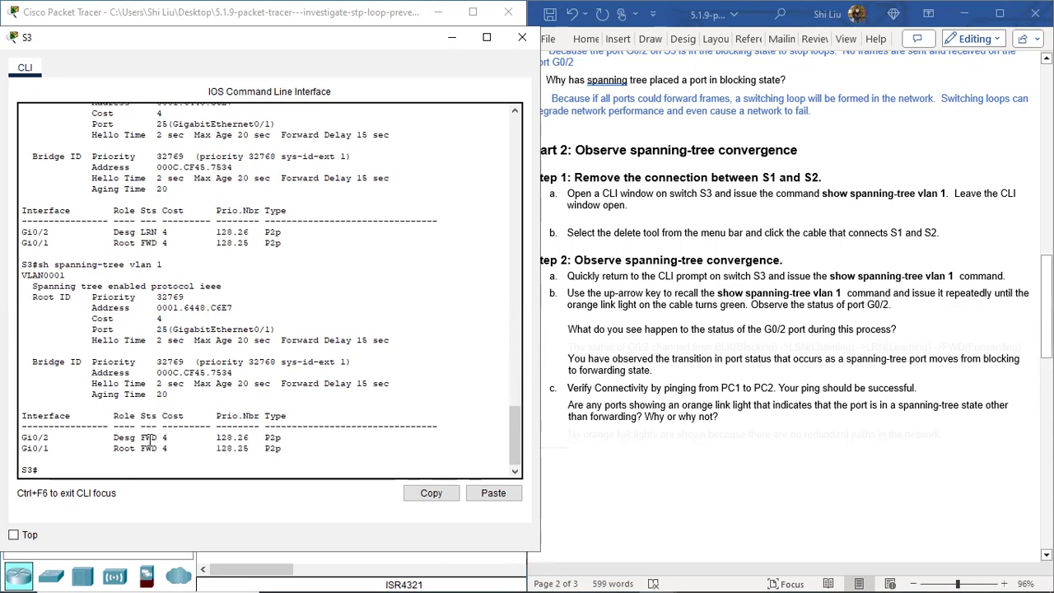
{"action": "left_click_drag", "start_coordinate": [139, 437], "coordinate": [181, 437]}
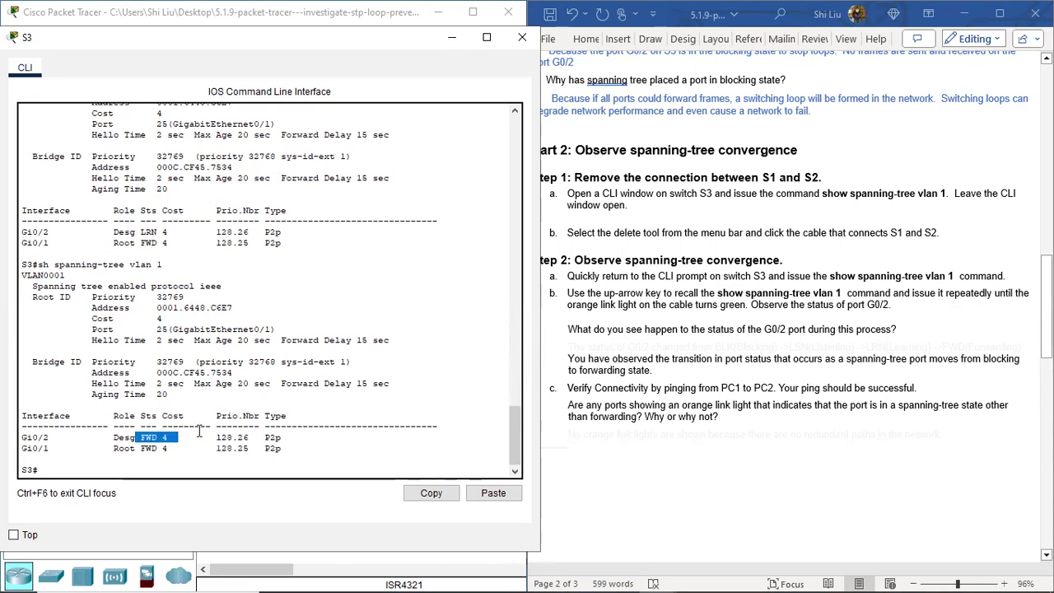
{"action": "left_click", "coordinate": [574, 336]}
Reveal the G0/2 BLK -> LSN -> LRN -> FWD answer in blue and close S3's console
{"action": "left_click_drag", "start_coordinate": [568, 347], "coordinate": [826, 364]}
{"action": "key", "text": "Left"}
{"action": "key", "text": "shift+End"}
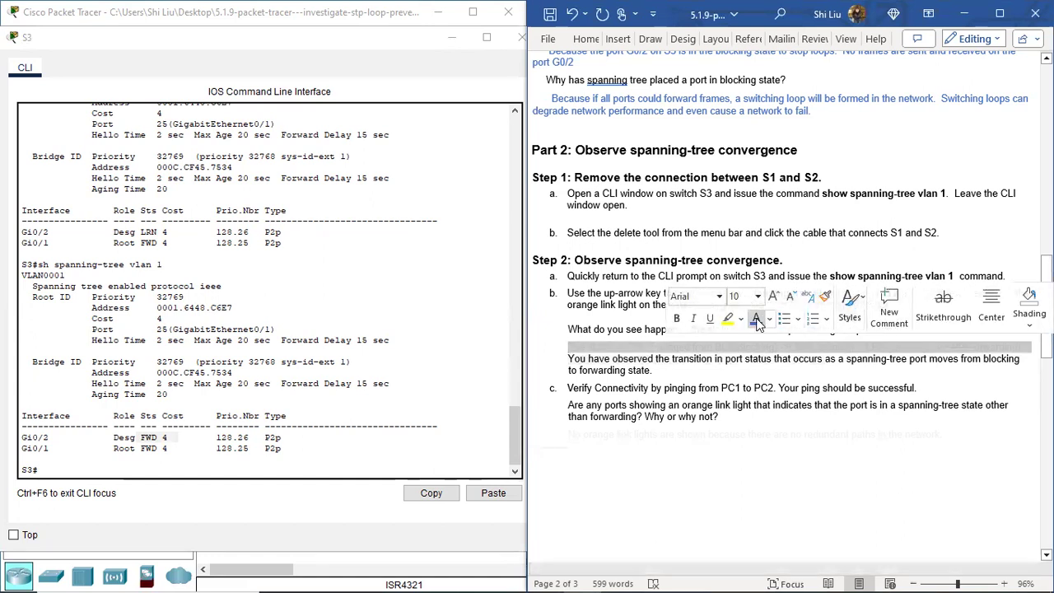
{"action": "left_click", "coordinate": [756, 318]}
{"action": "left_click", "coordinate": [674, 373]}
{"action": "scroll", "coordinate": [680, 329], "scroll_direction": "down", "scroll_amount": 2}
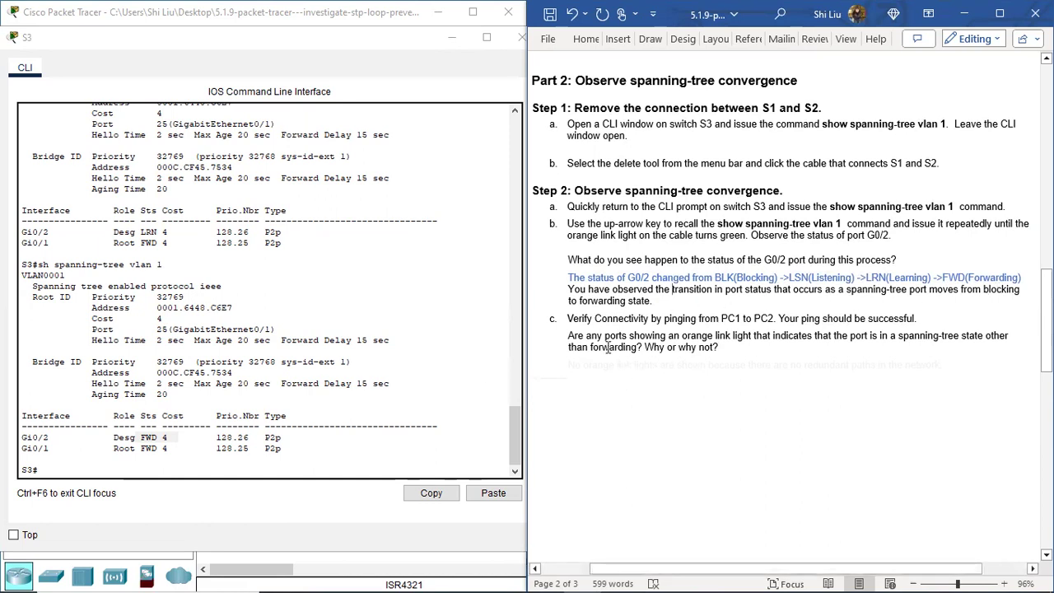
{"action": "left_click", "coordinate": [522, 37]}
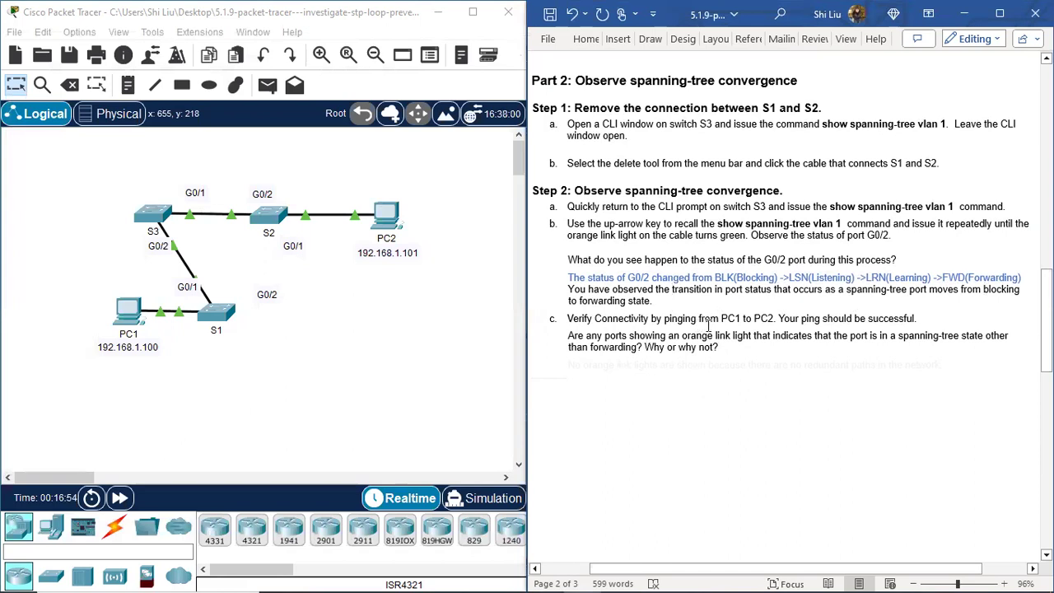
Rerun ping 192.168.1.101 from PC1's command prompt, confirming 0% loss, then close PC1
{"action": "left_click", "coordinate": [129, 312]}
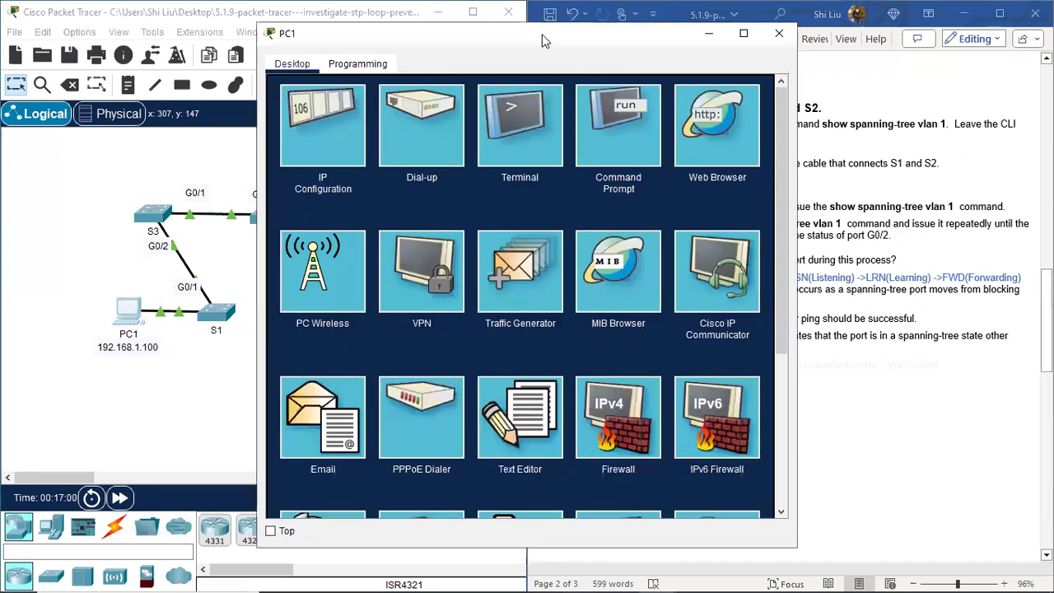
{"action": "left_click_drag", "start_coordinate": [550, 43], "coordinate": [730, 69]}
{"action": "left_click", "coordinate": [797, 148]}
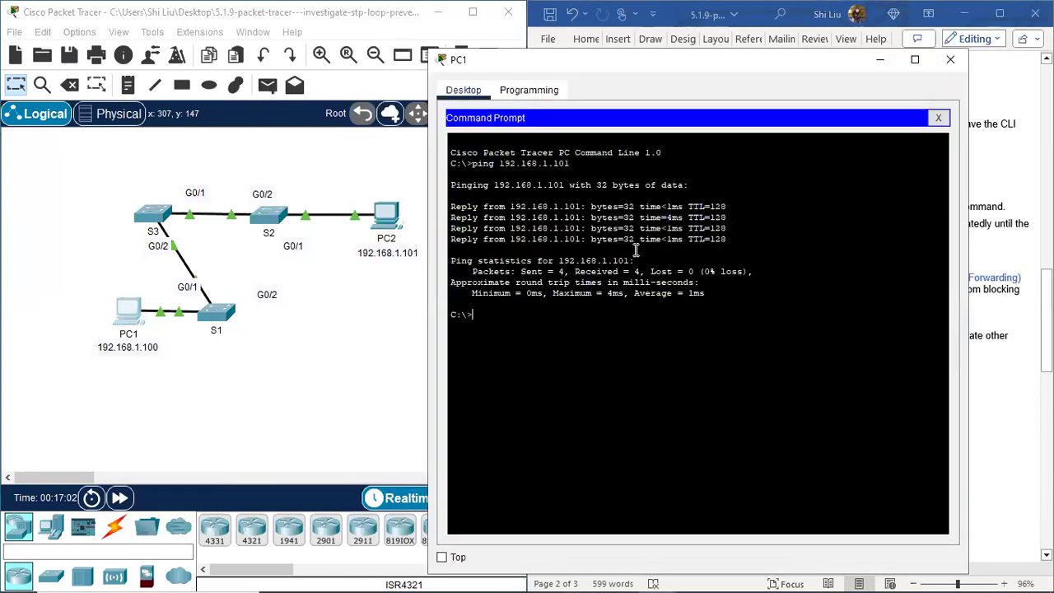
{"action": "key", "text": "Up"}
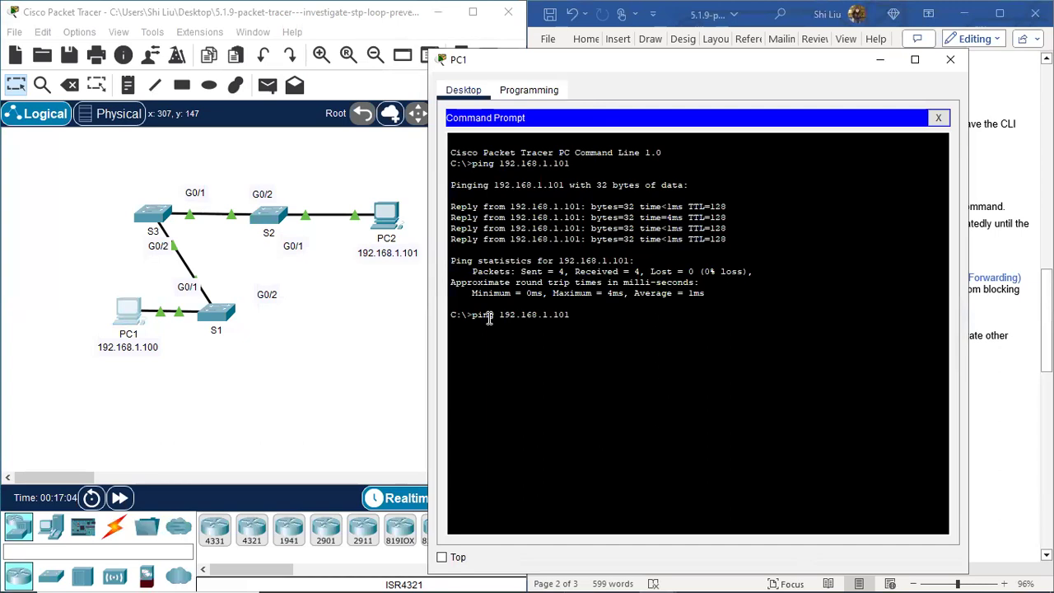
{"action": "key", "text": "Return"}
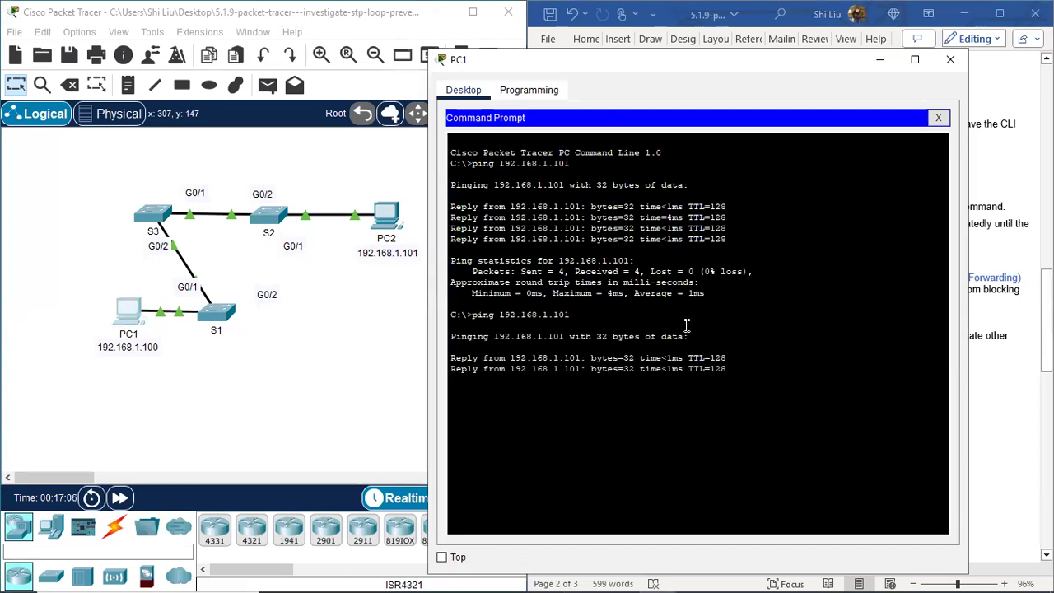
{"action": "left_click", "coordinate": [950, 59]}
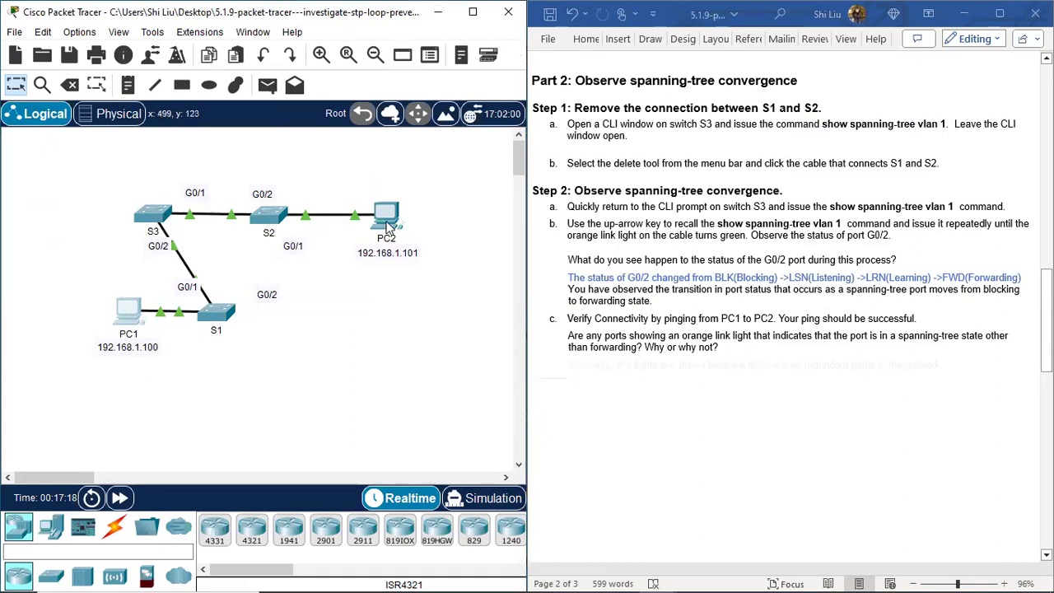
Colour the 'no orange lights, no redundant paths' answer blue and return to the top
{"action": "left_click", "coordinate": [639, 384]}
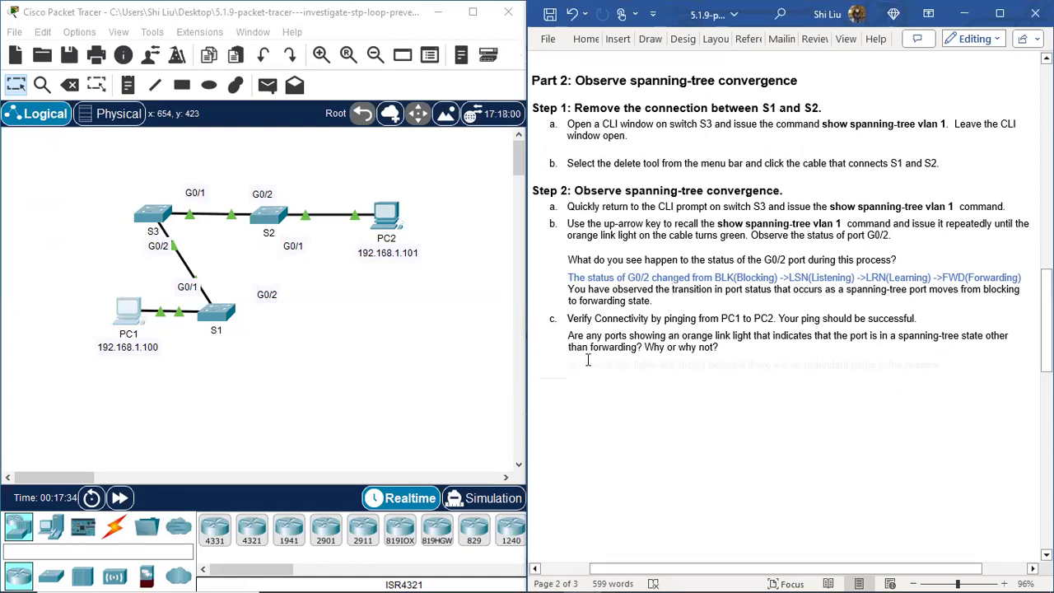
{"action": "left_click_drag", "start_coordinate": [569, 363], "coordinate": [1002, 359]}
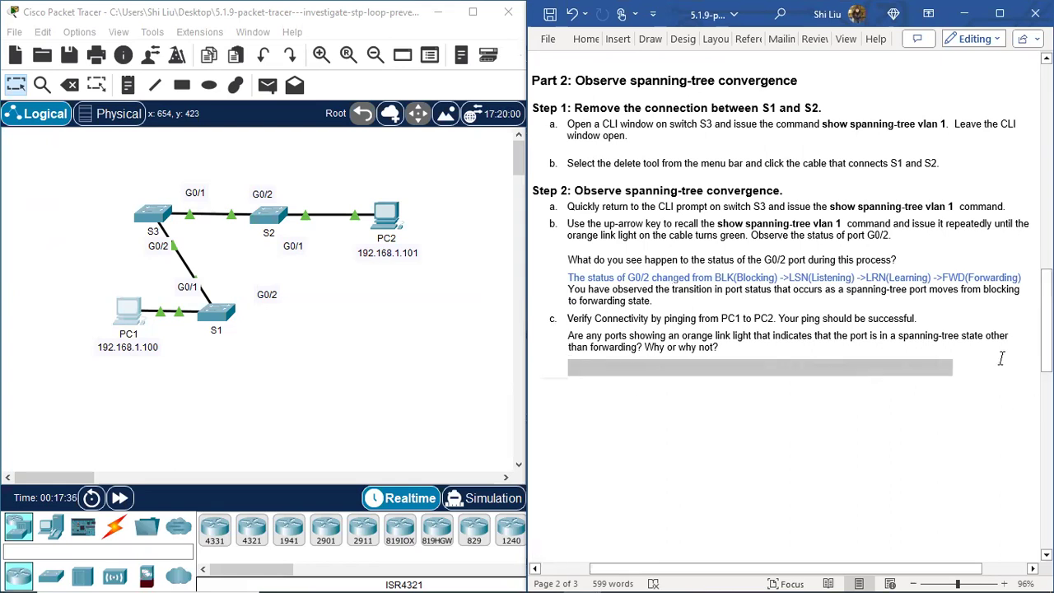
{"action": "key", "text": "Left"}
{"action": "left_click_drag", "start_coordinate": [569, 364], "coordinate": [965, 362]}
{"action": "left_click", "coordinate": [764, 338]}
{"action": "left_click", "coordinate": [607, 447]}
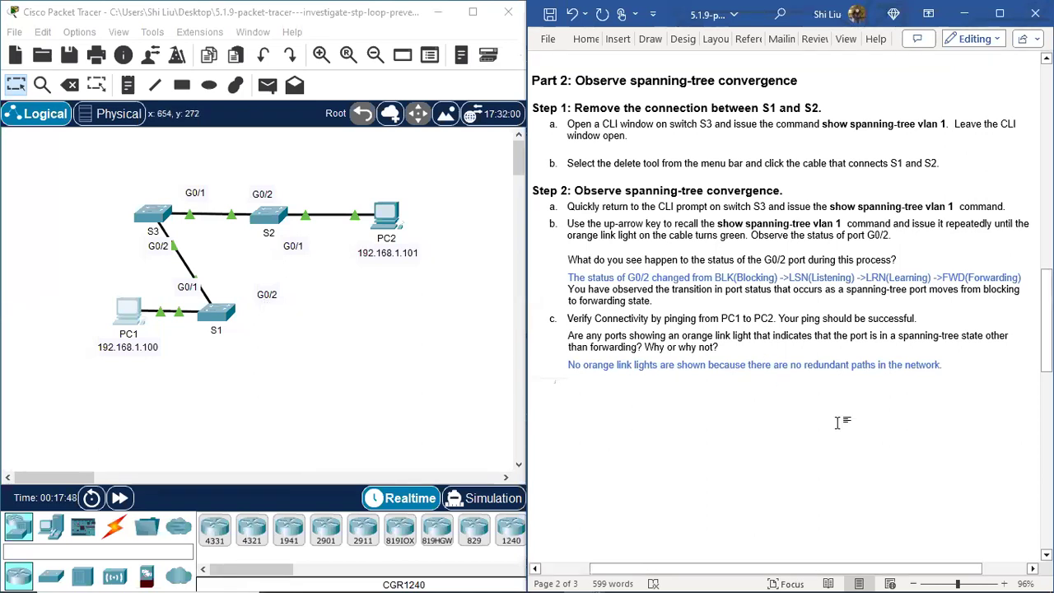
{"action": "scroll", "coordinate": [803, 379], "scroll_direction": "up", "scroll_amount": 15}
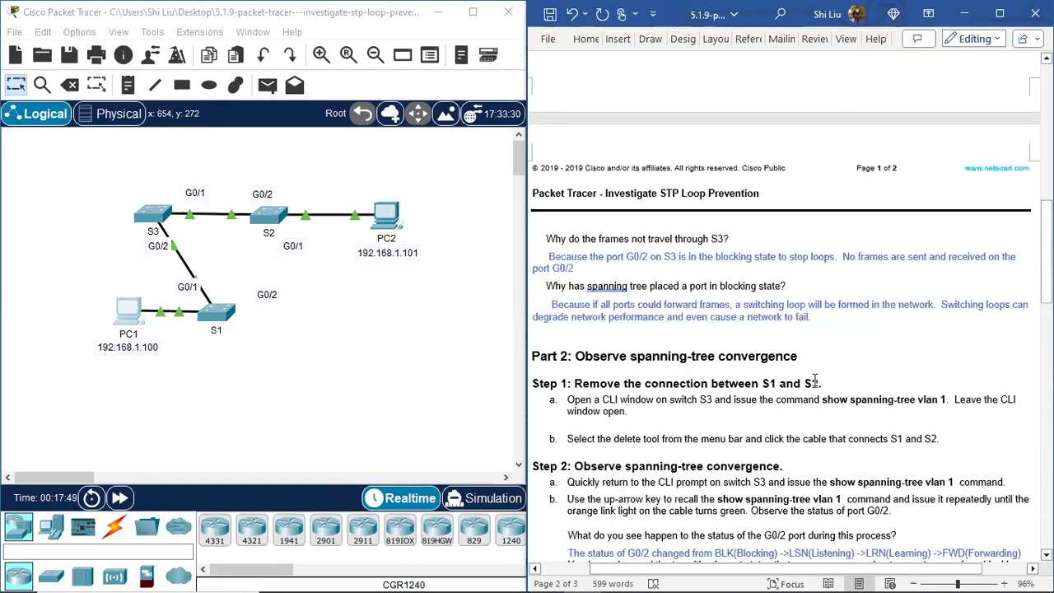